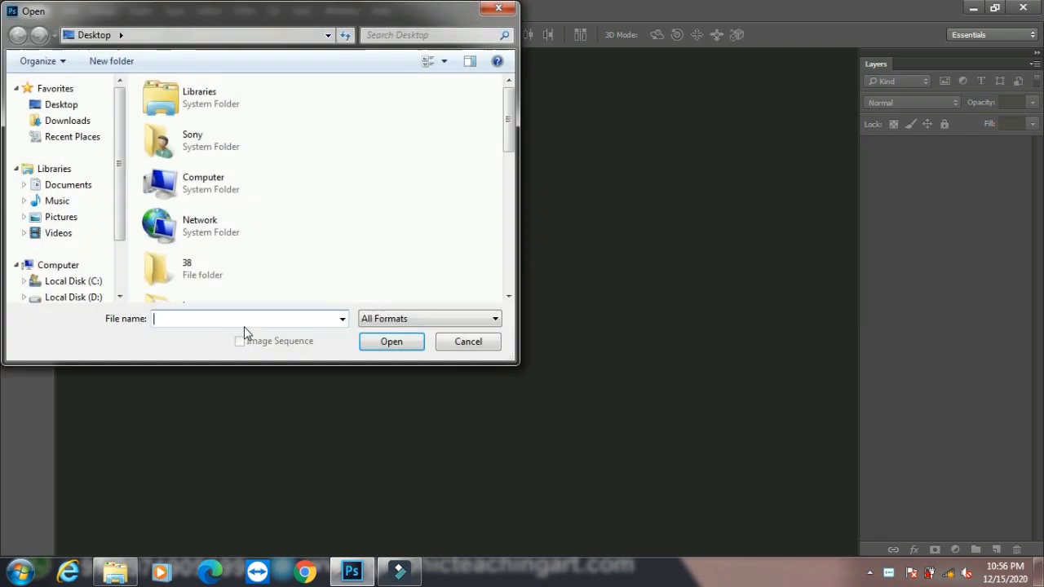
pyautogui.scroll(-3, 419, 188)
pyautogui.click(240, 239)
pyautogui.click(373, 343)
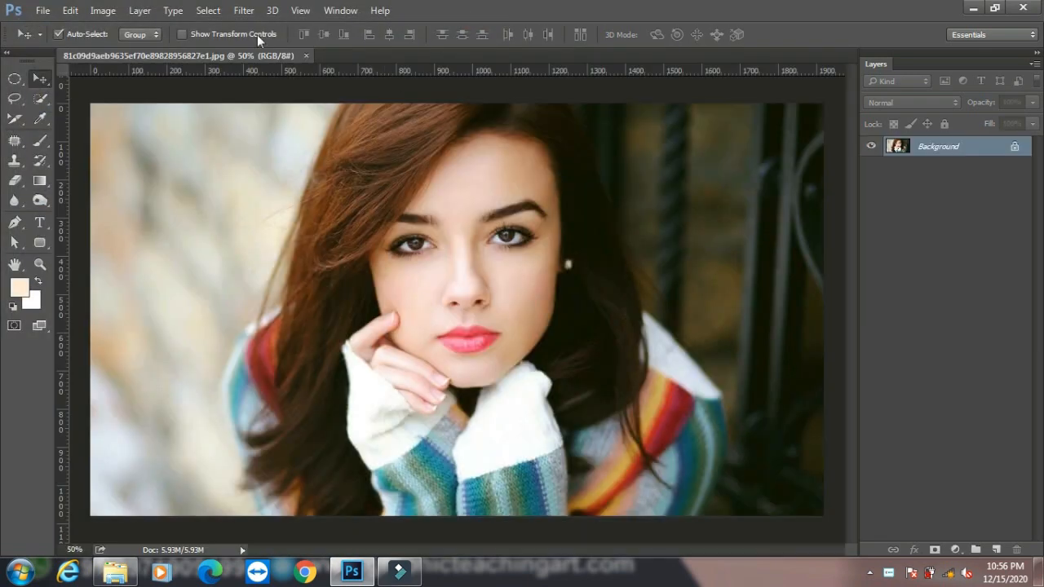
pyautogui.click(249, 11)
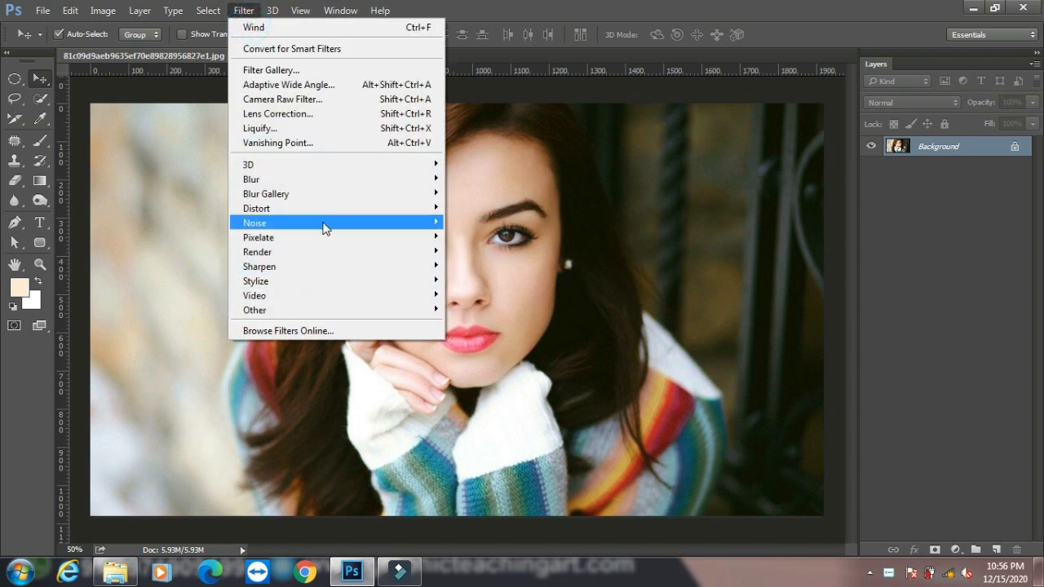
pyautogui.moveTo(324, 228)
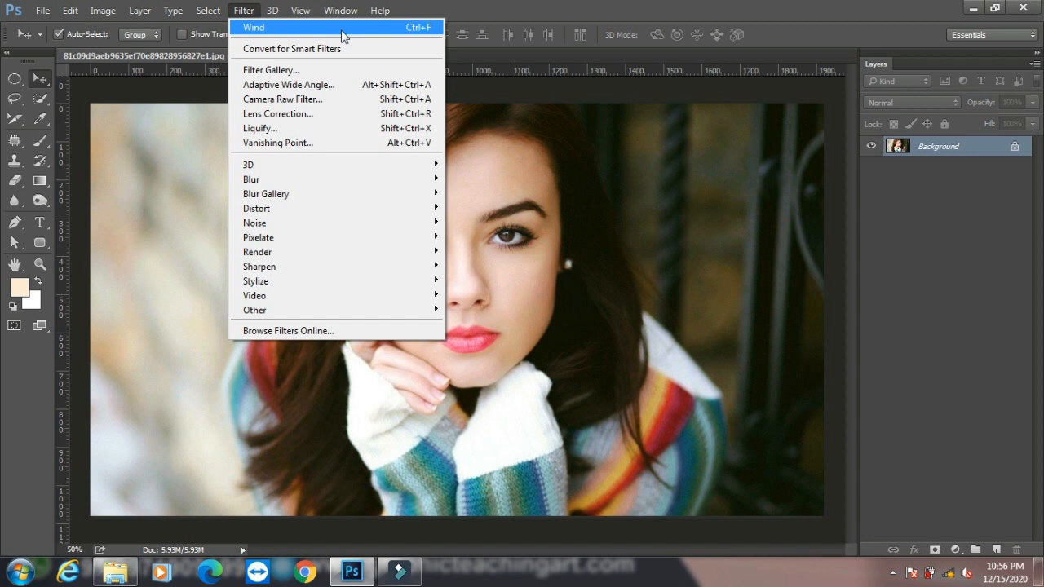
pyautogui.click(244, 11)
pyautogui.click(244, 12)
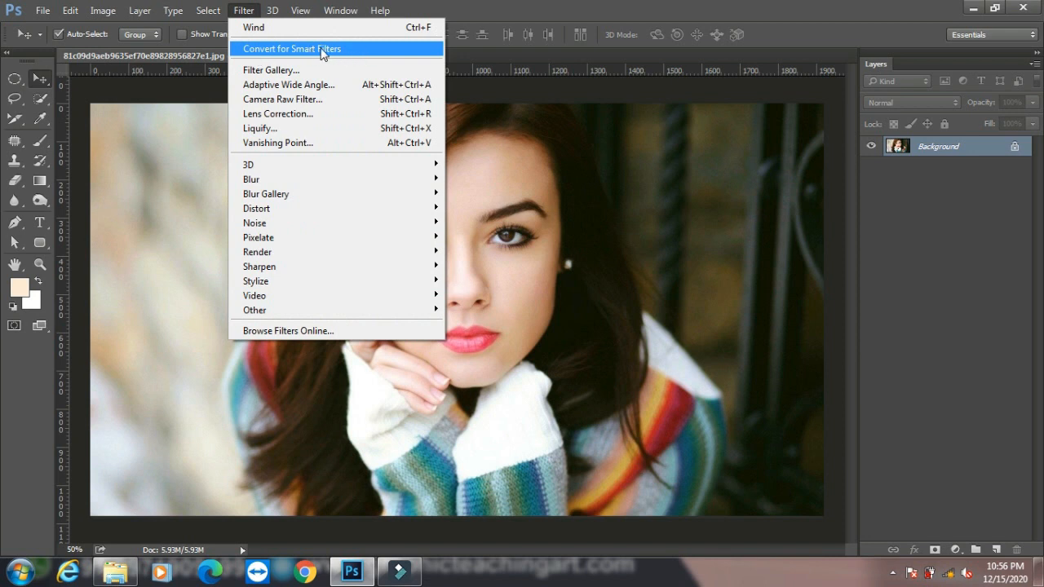
pyautogui.moveTo(47, 11)
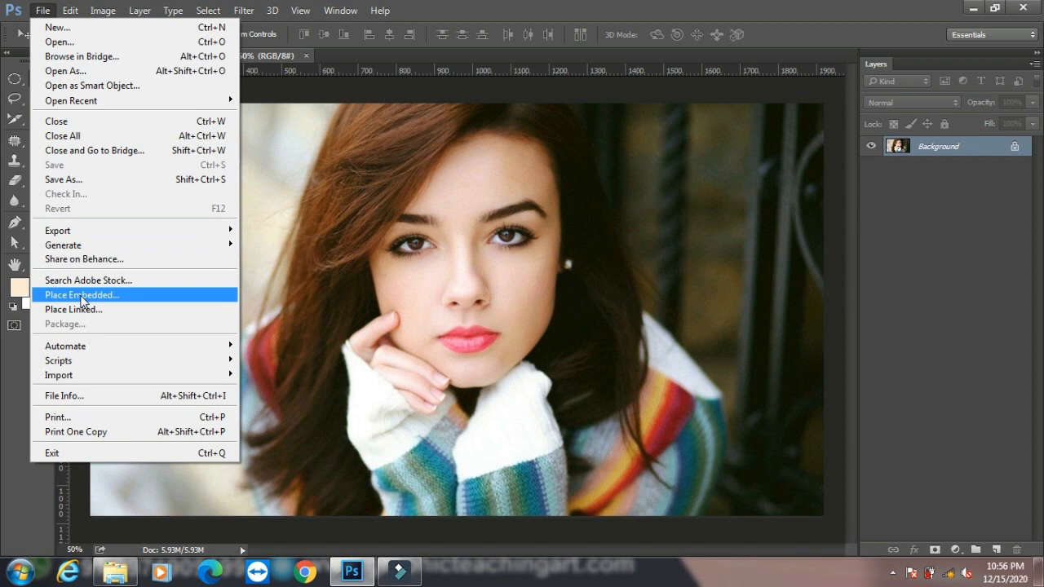
pyautogui.moveTo(140, 11)
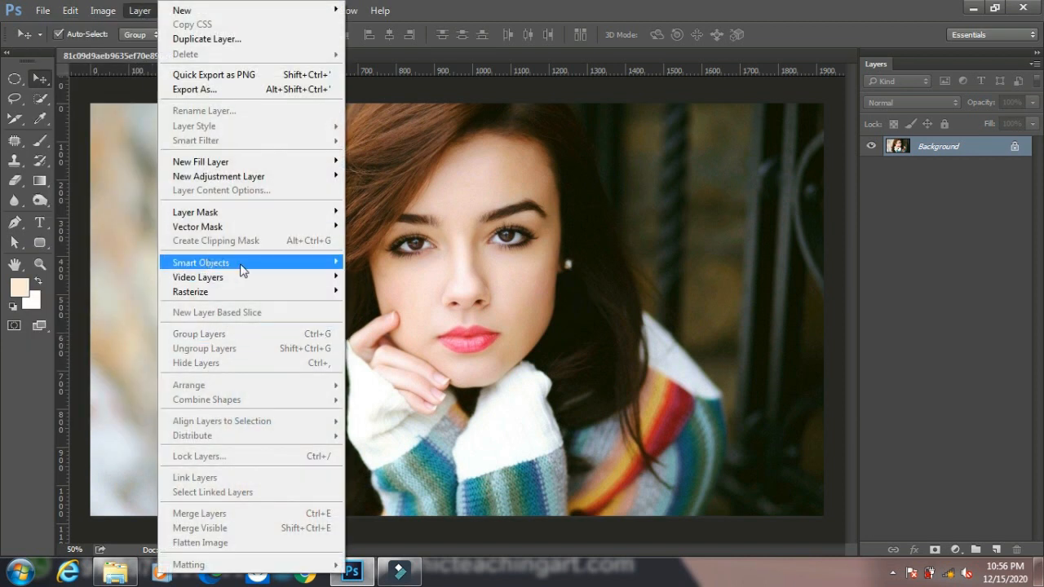
pyautogui.moveTo(243, 271)
pyautogui.click(457, 11)
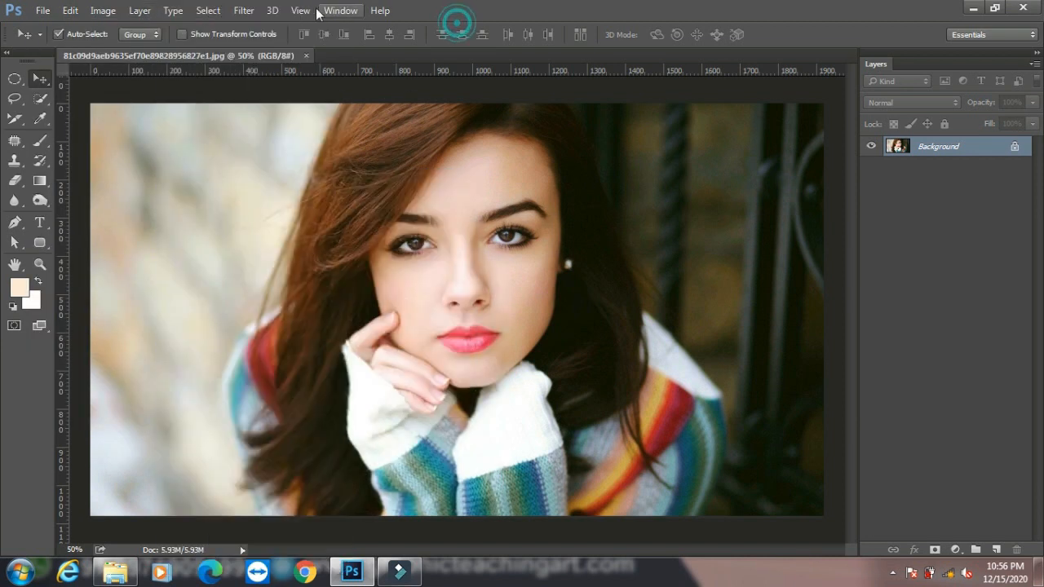
# - Convert the photo's Background layer for smart filters, accepting its conversion to a smart object
pyautogui.click(254, 12)
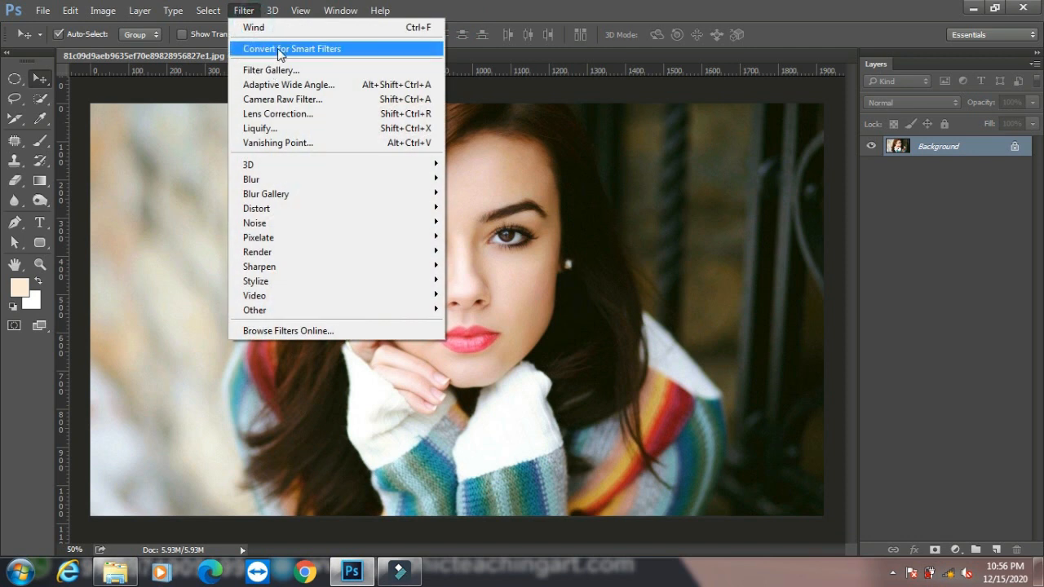
pyautogui.click(349, 51)
pyautogui.click(515, 223)
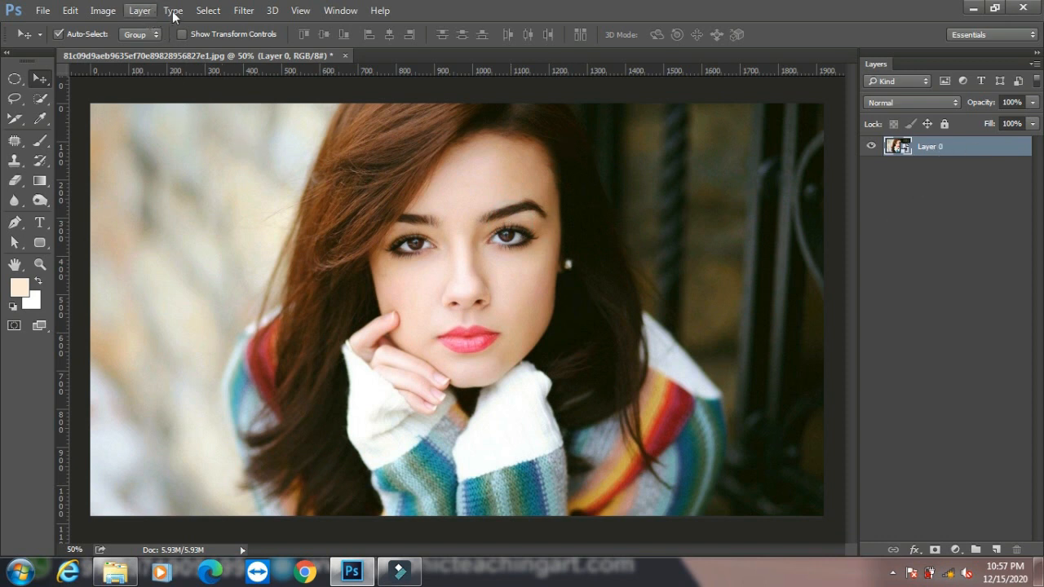
# - Inspect the Smart Blur preview around the eye, nose and lips, and cancel the filter without applying it
pyautogui.click(239, 10)
pyautogui.moveTo(348, 181)
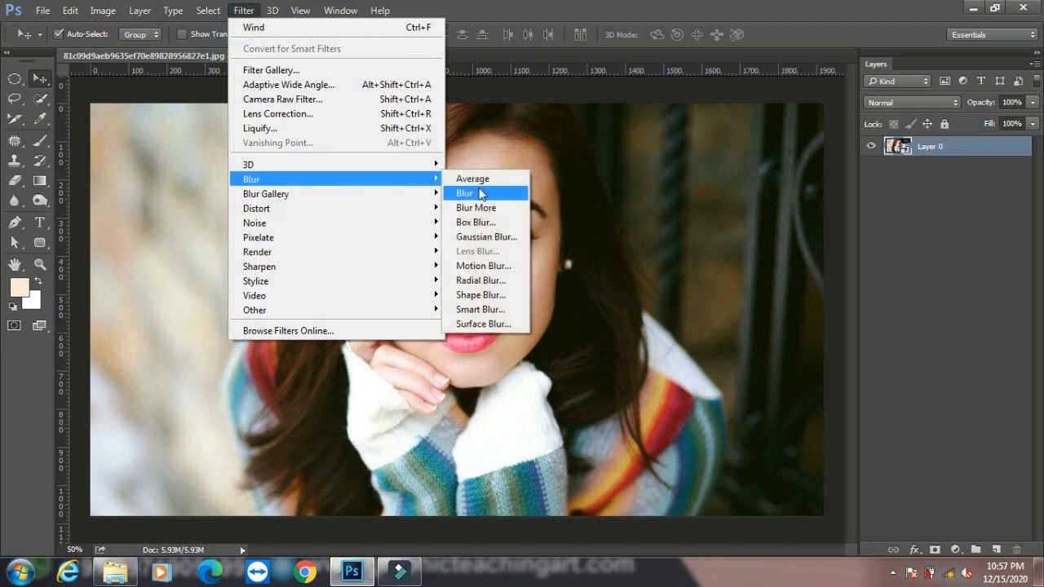
pyautogui.click(496, 314)
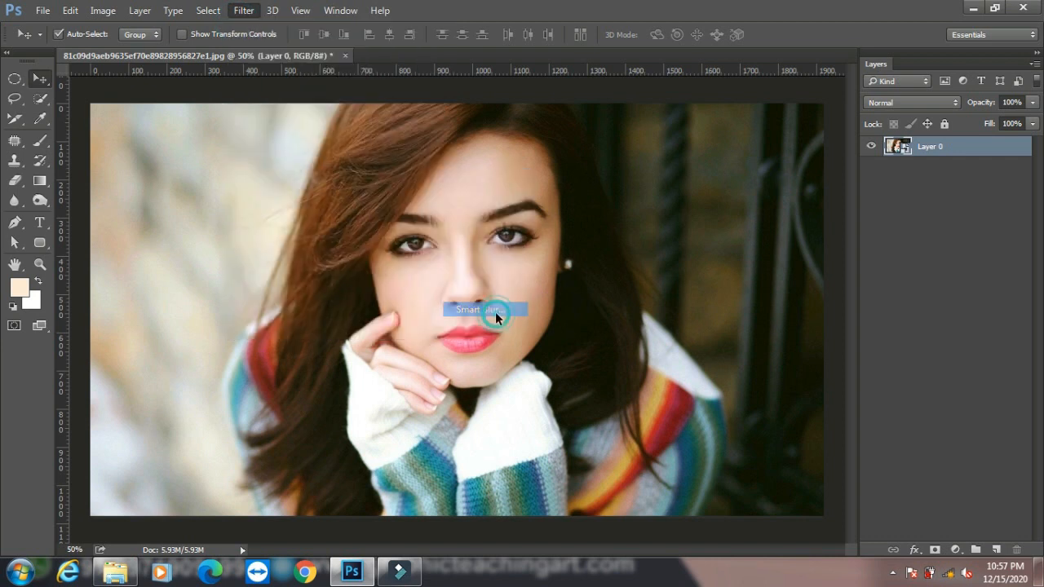
pyautogui.moveTo(314, 249); pyautogui.dragTo(367, 327)
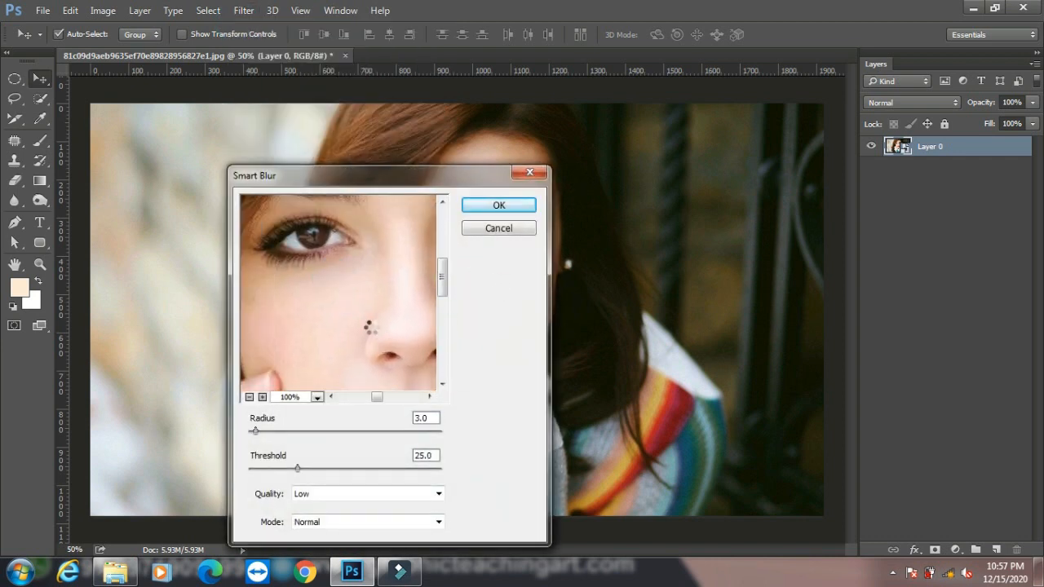
pyautogui.moveTo(306, 281); pyautogui.dragTo(377, 310)
pyautogui.click(384, 361)
pyautogui.moveTo(384, 362); pyautogui.dragTo(310, 354)
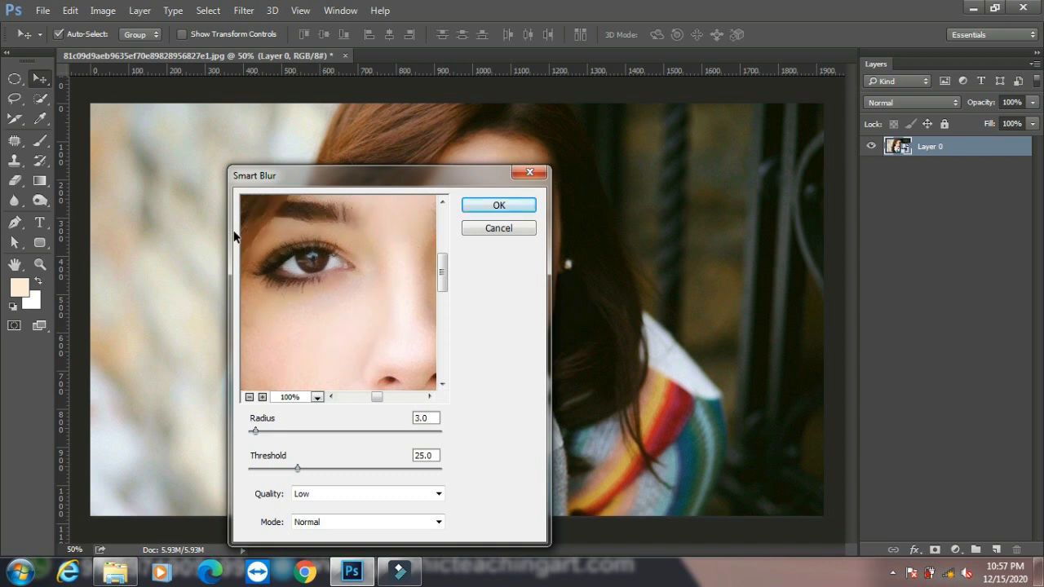
pyautogui.moveTo(353, 374); pyautogui.dragTo(284, 305)
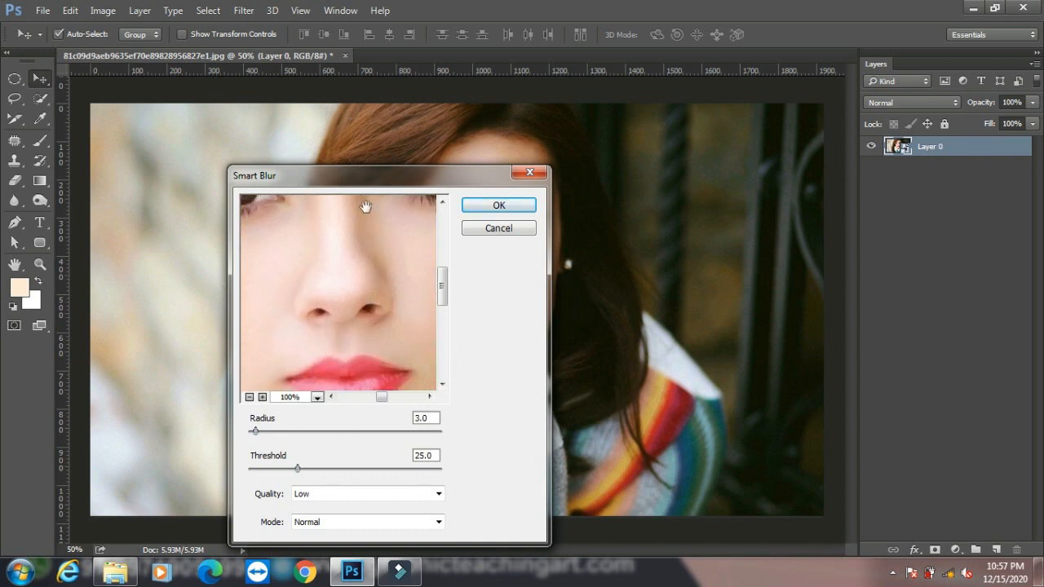
pyautogui.click(500, 230)
# - Undo the smart filter conversion of the photo layer
pyautogui.click(245, 11)
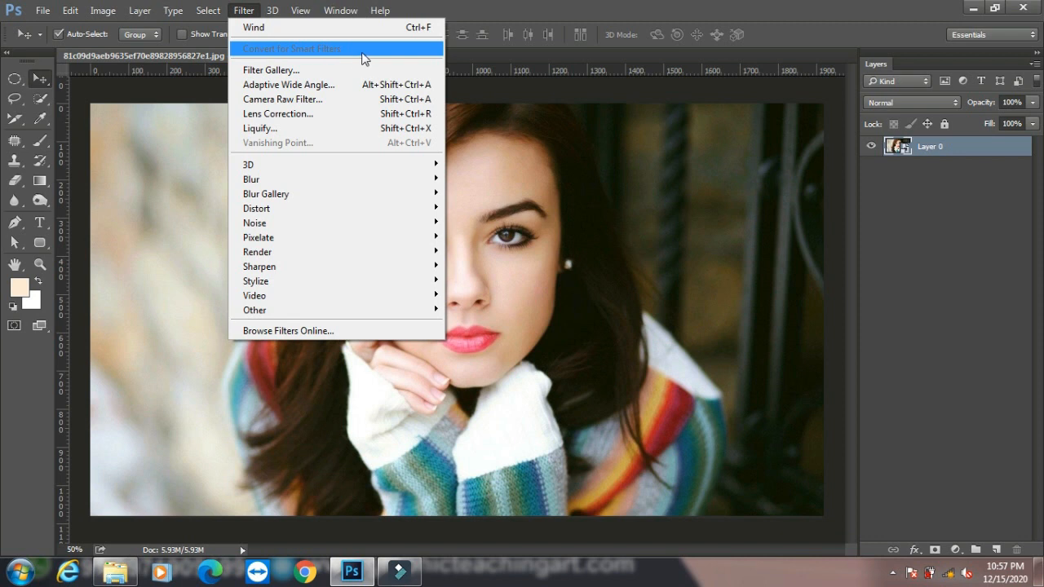
pyautogui.click(590, 183)
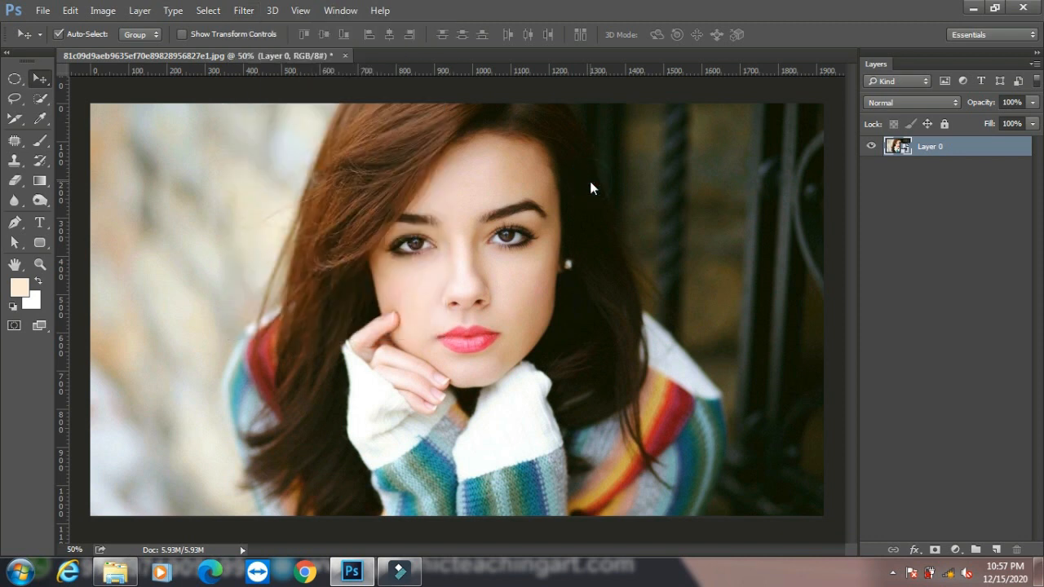
pyautogui.hotkey('ctrl', 'z')
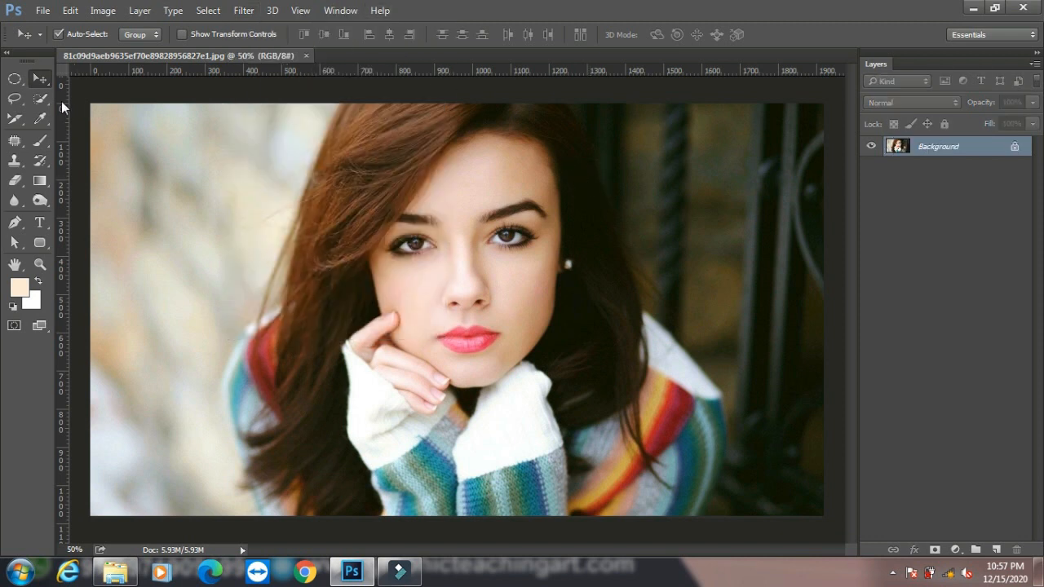
# - Copy the left half of the photo onto a new layer with a rectangular selection and hide the Background layer
pyautogui.moveTo(16, 80); pyautogui.dragTo(459, 530)
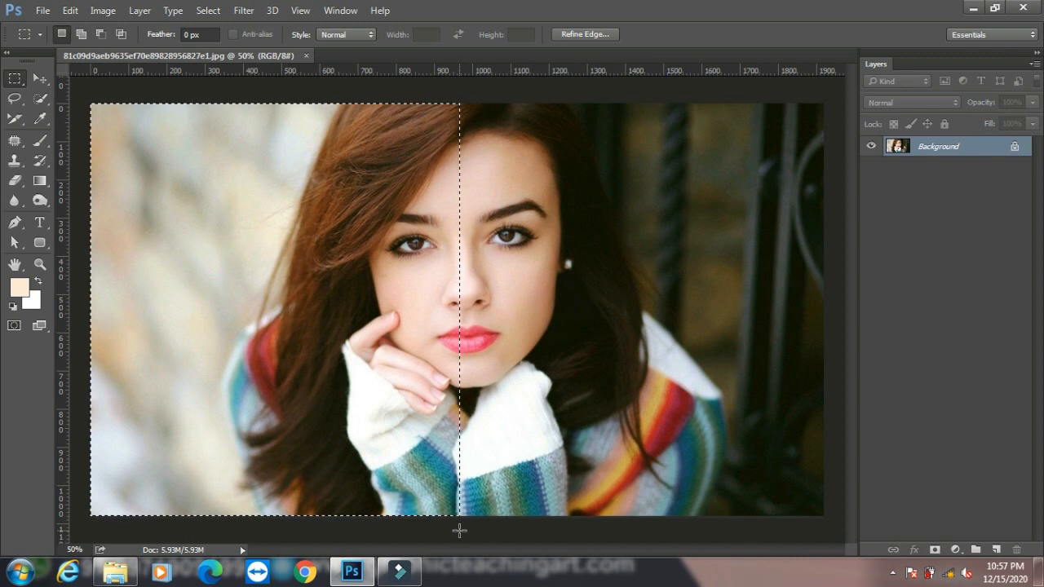
pyautogui.hotkey('ctrl', 'j')
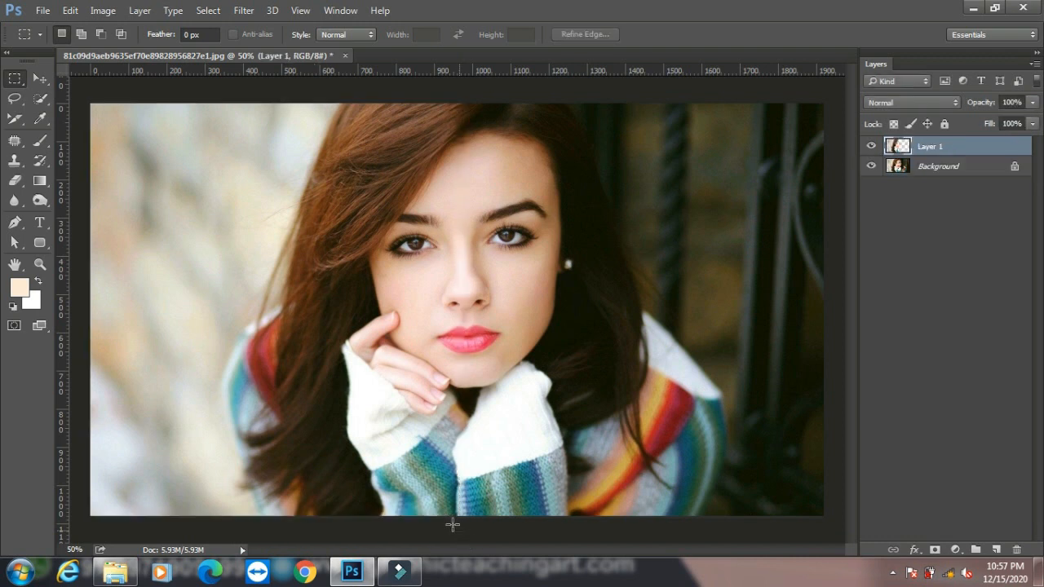
pyautogui.click(872, 167)
# - Add a new layer with a thin full-height vertical strip at the half-image's cut edge, filled with the dark blue gradient, and deselect
pyautogui.click(996, 549)
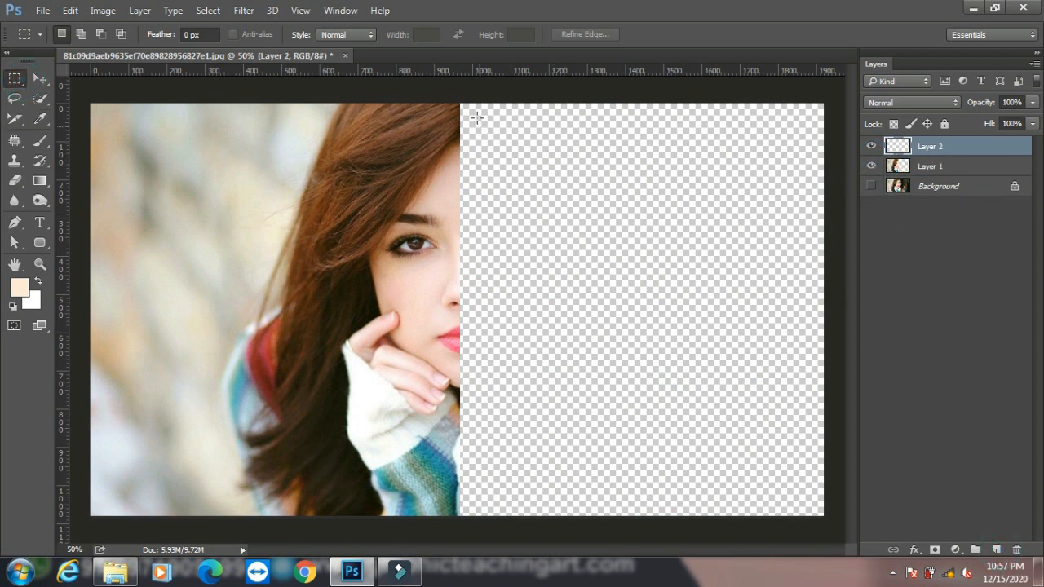
pyautogui.moveTo(457, 99); pyautogui.dragTo(464, 519)
pyautogui.click(40, 181)
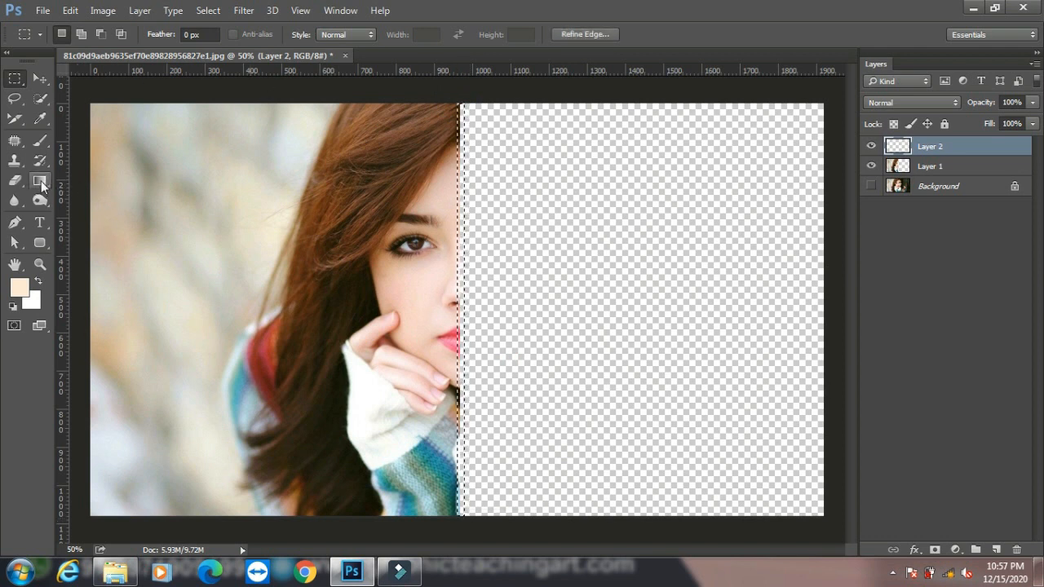
pyautogui.moveTo(459, 311); pyautogui.dragTo(311, 356)
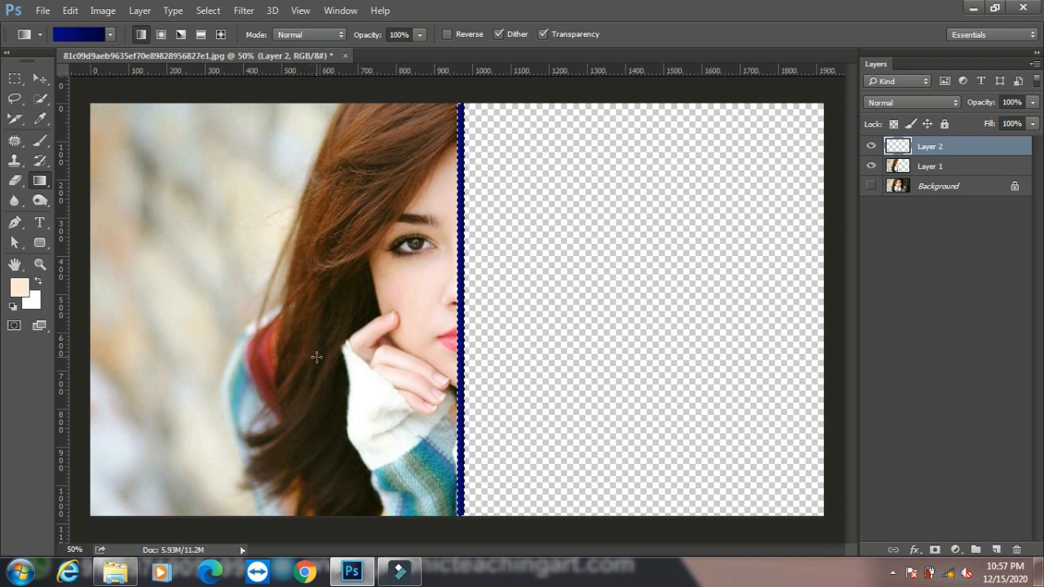
pyautogui.hotkey('ctrl', 'd')
# - Show the Background layer again and make Layer 1 active with the Move tool
pyautogui.click(872, 187)
pyautogui.click(920, 186)
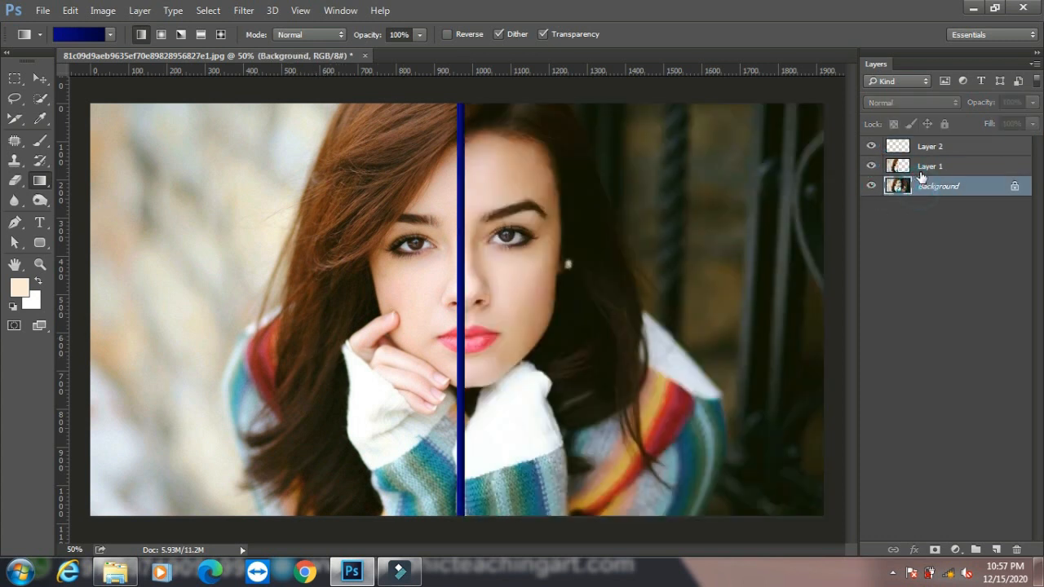
pyautogui.click(922, 168)
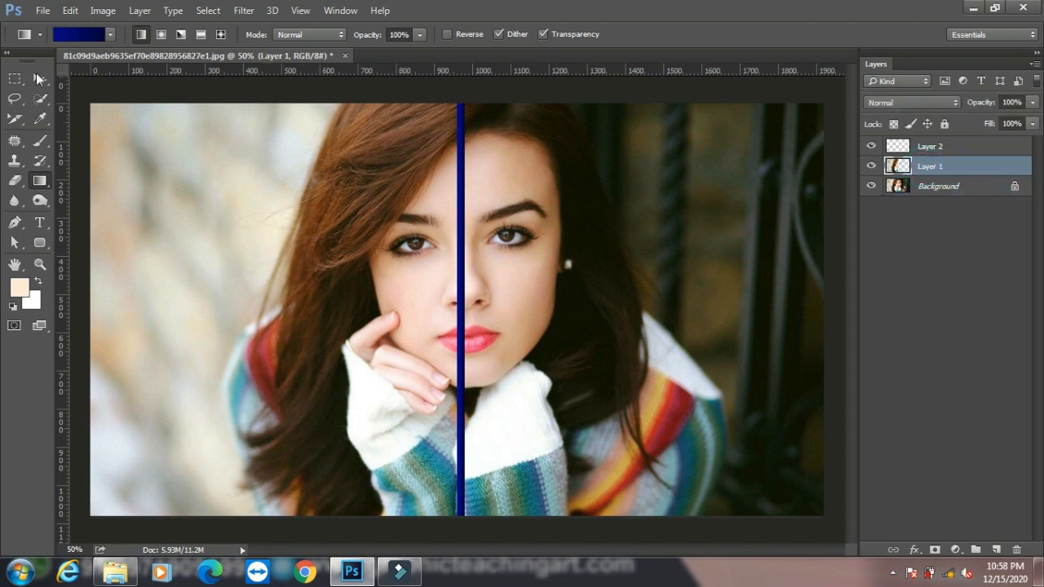
pyautogui.click(38, 77)
# - Open the Filter Gallery for Layer 1, place its window beside the photo's left half and bring the eye into the preview
pyautogui.click(244, 10)
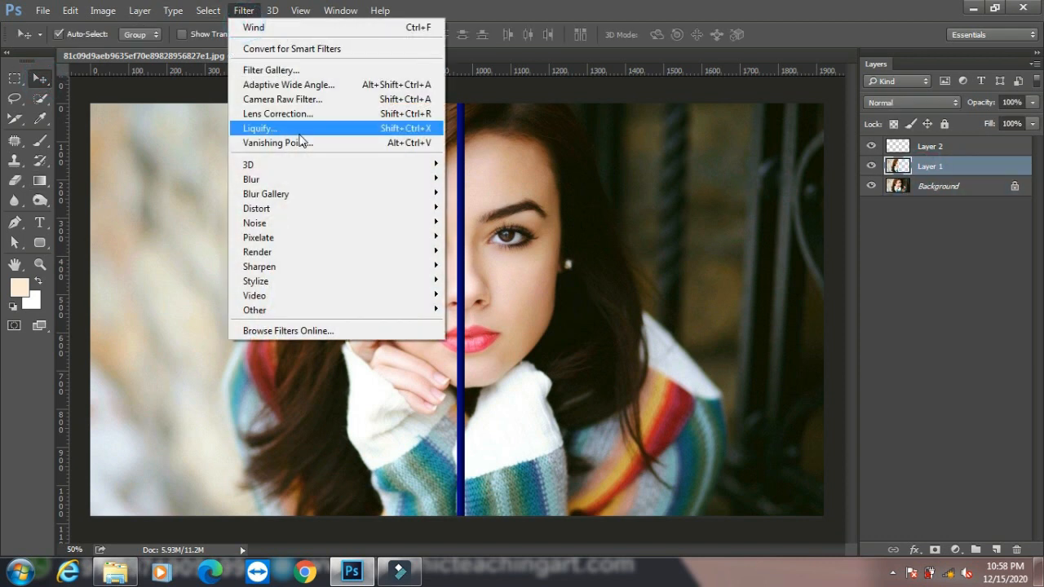
pyautogui.click(281, 70)
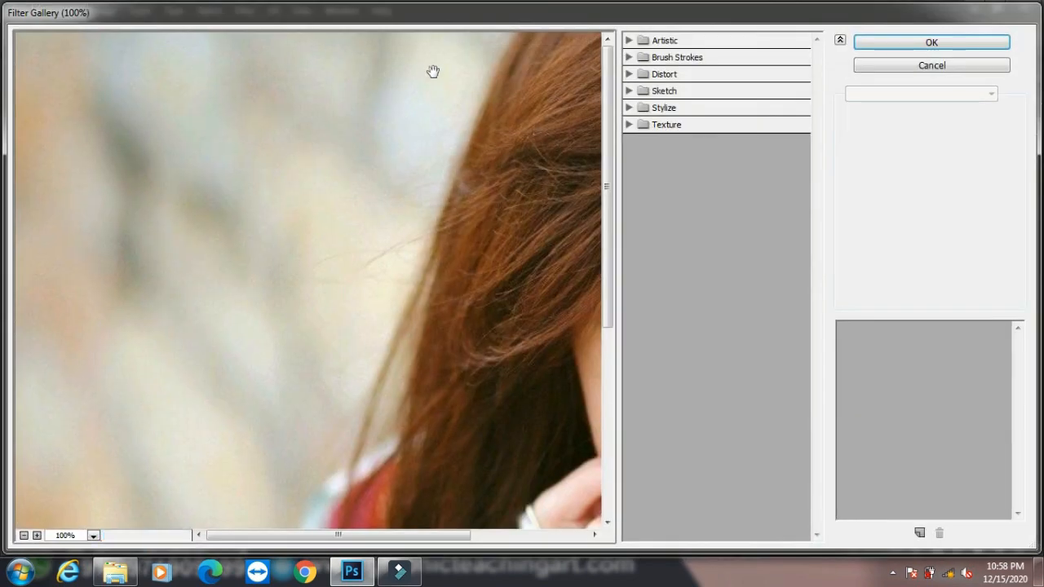
pyautogui.moveTo(397, 14); pyautogui.dragTo(718, 41)
pyautogui.moveTo(333, 225); pyautogui.dragTo(648, 221)
pyautogui.moveTo(769, 33); pyautogui.dragTo(577, 31)
pyautogui.moveTo(658, 245); pyautogui.dragTo(514, 225)
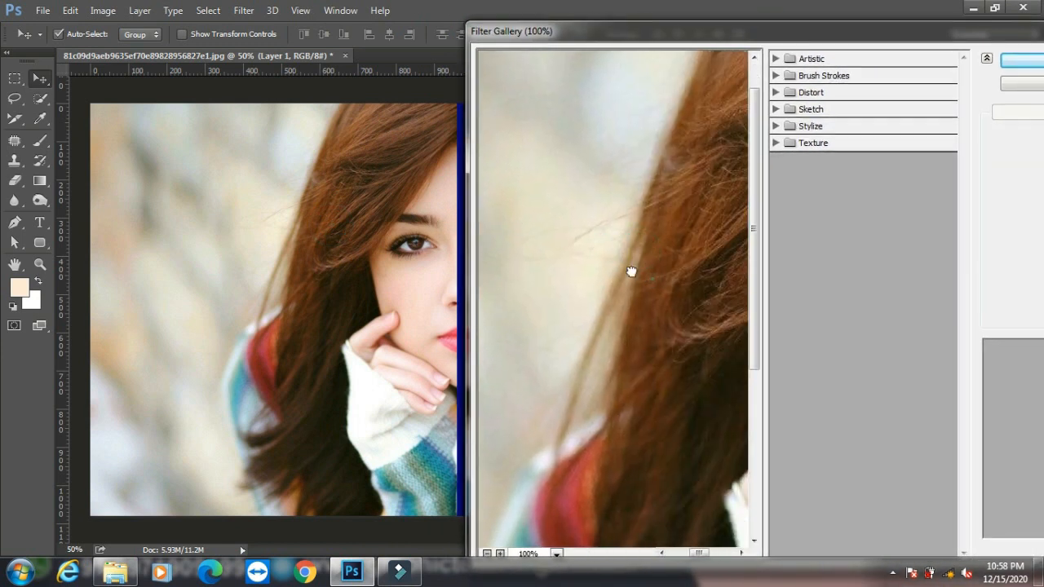
pyautogui.moveTo(650, 279); pyautogui.dragTo(608, 294)
pyautogui.moveTo(647, 234); pyautogui.dragTo(622, 259)
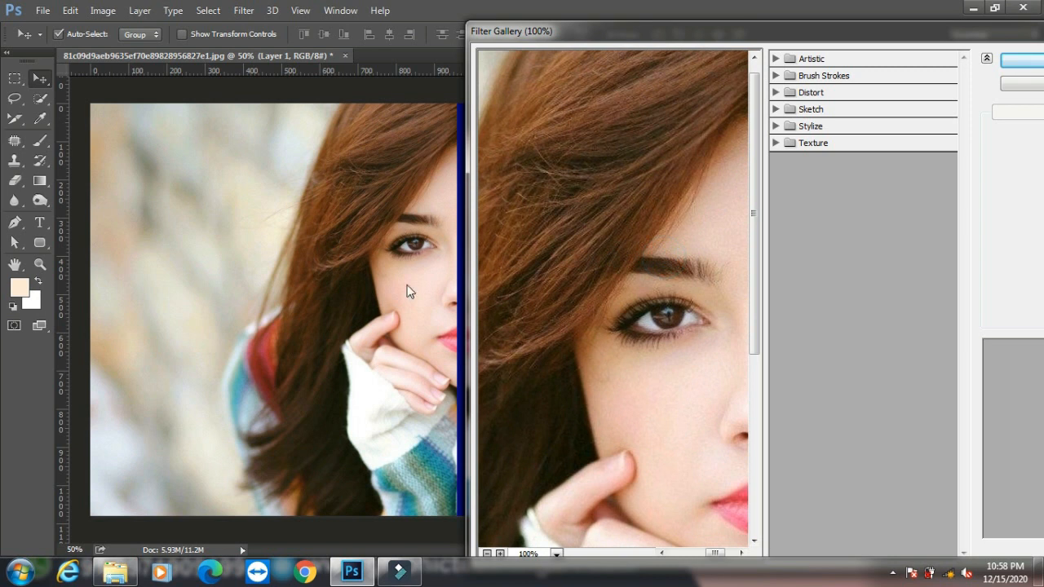
# - Preview the Artistic filters Colored Pencil and Dry Brush, apply Cutout to Layer 1, and undo it
pyautogui.click(775, 59)
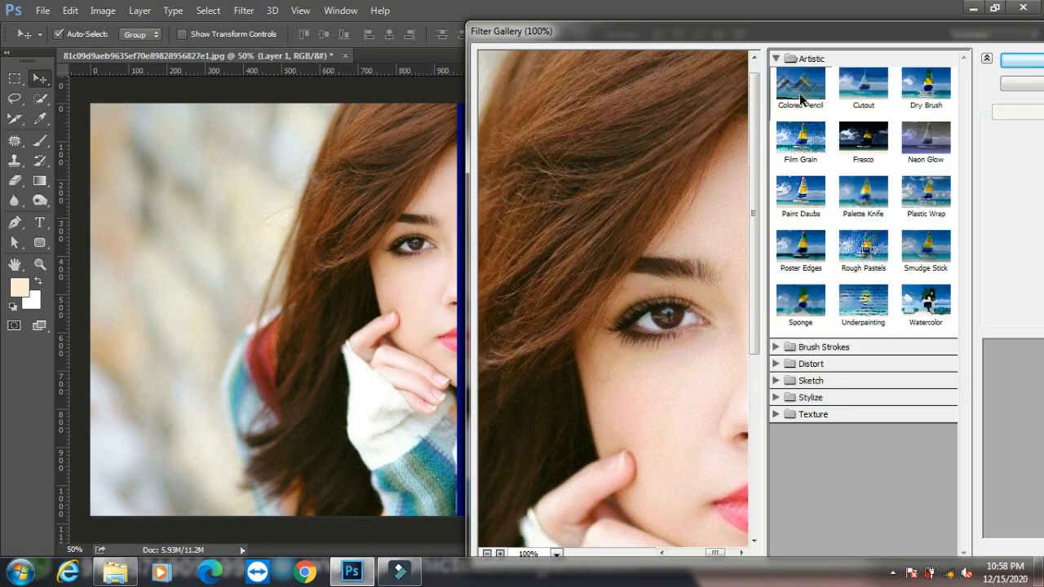
pyautogui.click(801, 96)
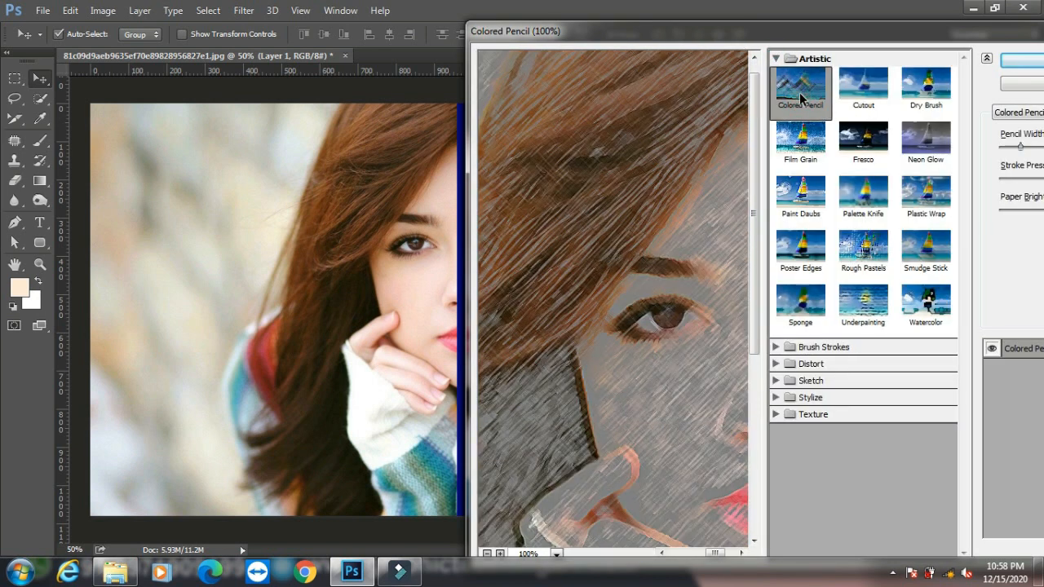
pyautogui.click(861, 90)
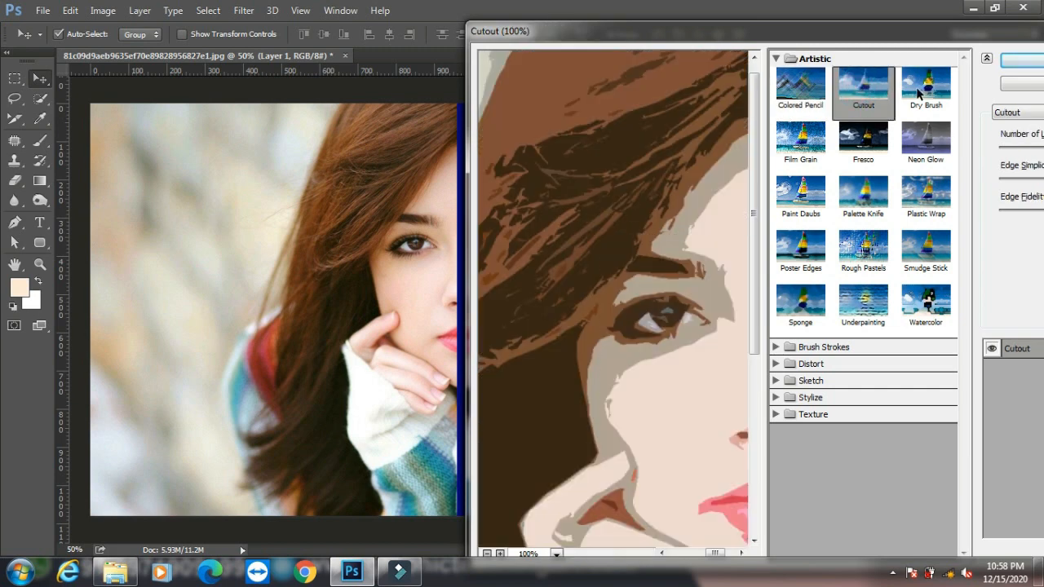
pyautogui.click(919, 91)
pyautogui.click(889, 98)
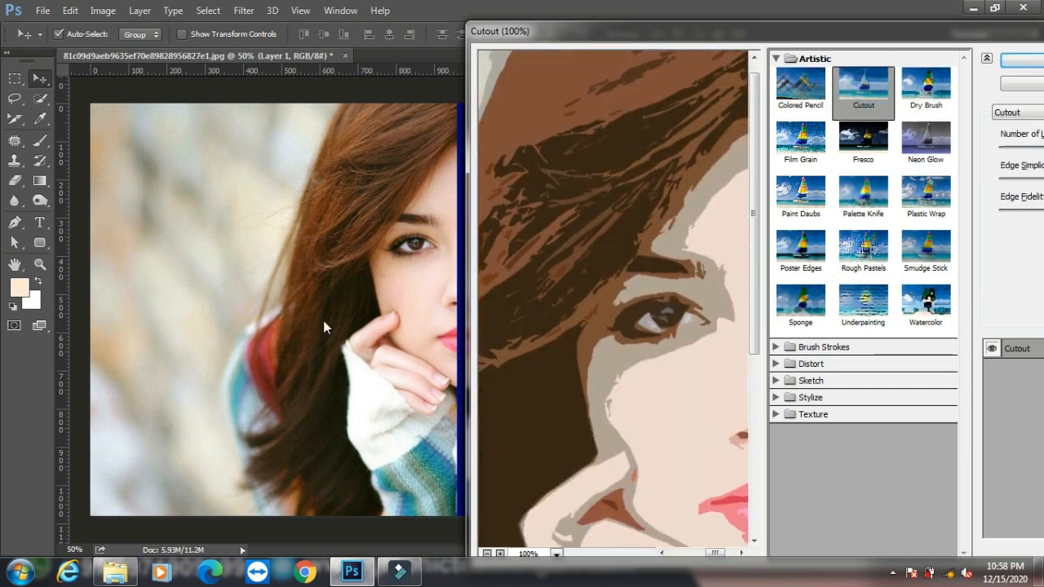
pyautogui.click(1020, 61)
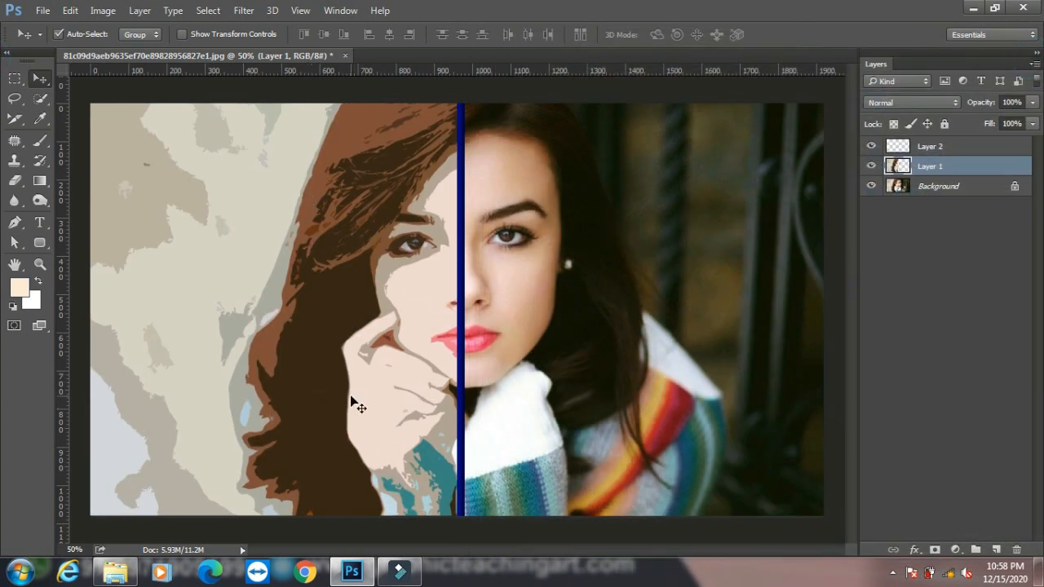
pyautogui.hotkey('ctrl', 'z')
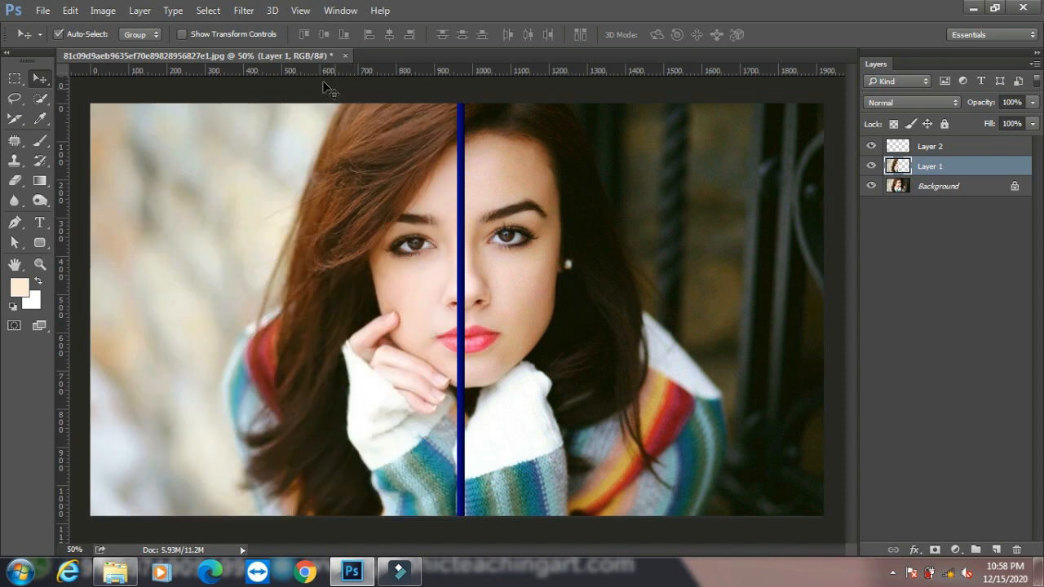
# - Set the foreground colour to a muted grey-brown
pyautogui.click(17, 292)
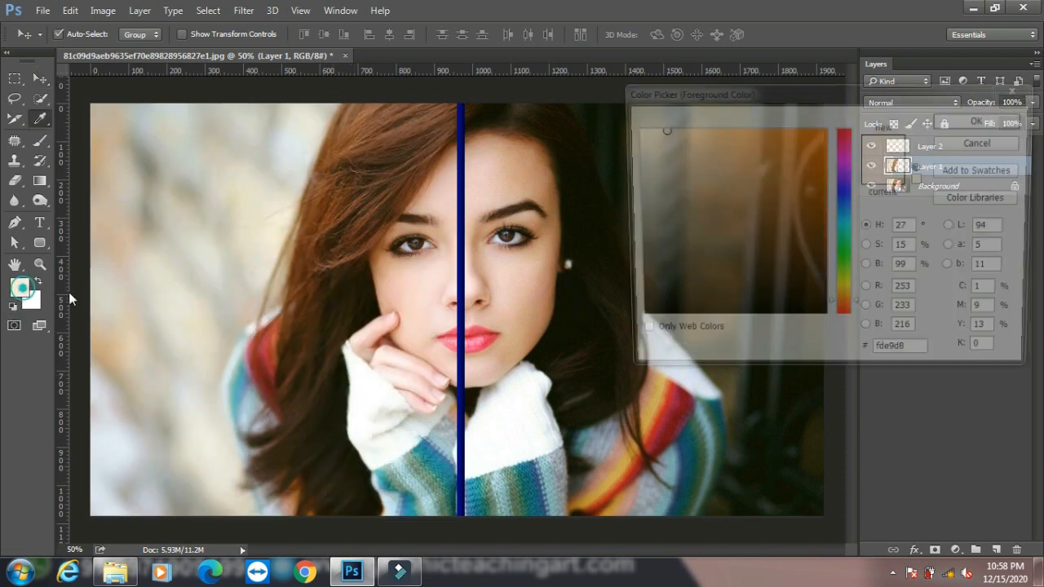
pyautogui.click(642, 212)
pyautogui.click(983, 119)
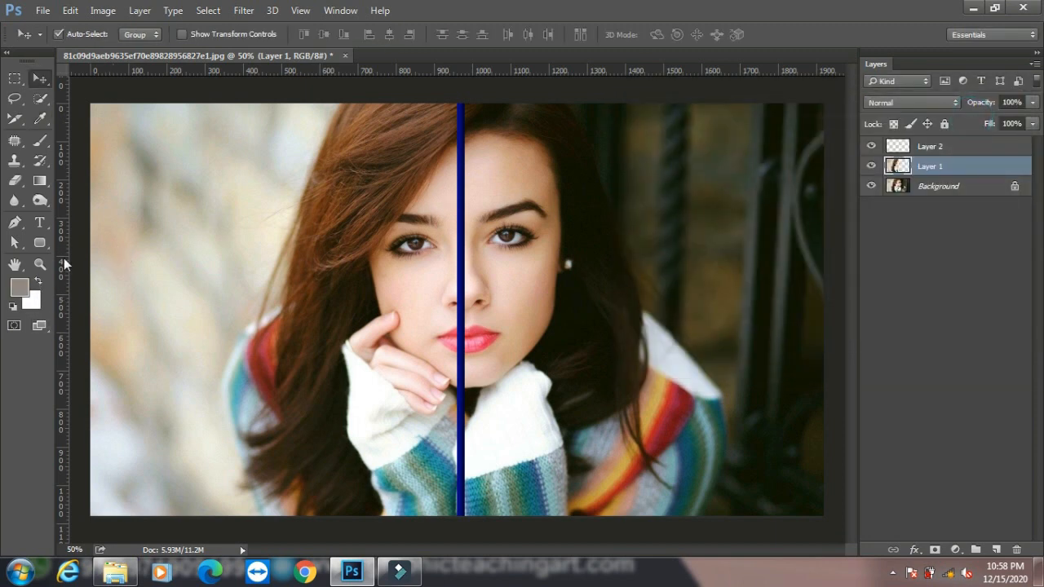
# - Open the Filter Gallery for Layer 1, select the Artistic filter Dry Brush, widen the window and bring the eye into the preview
pyautogui.click(244, 11)
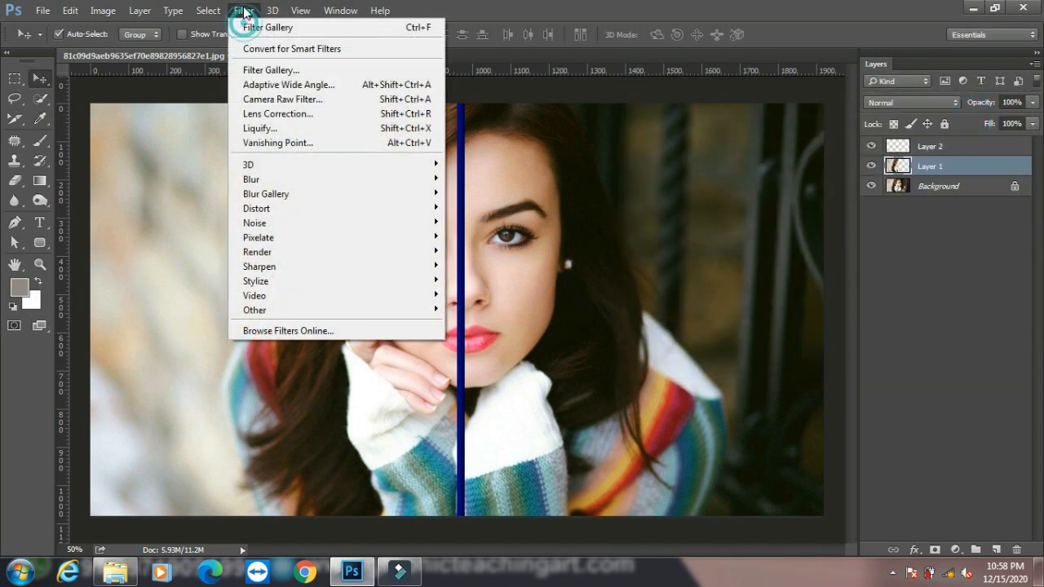
pyautogui.click(271, 70)
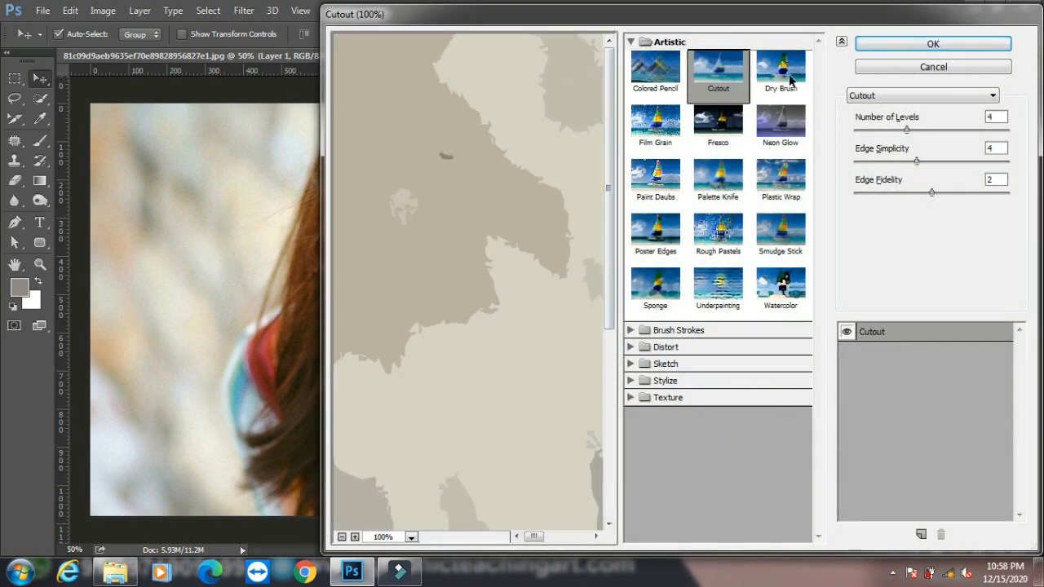
pyautogui.click(787, 87)
pyautogui.moveTo(324, 244); pyautogui.dragTo(49, 245)
pyautogui.moveTo(498, 270); pyautogui.dragTo(292, 292)
# - Preview the Artistic filters Film Grain, Fresco, Neon Glow, Plastic Wrap, Palette Knife and Paint Daubs on Layer 1
pyautogui.click(674, 139)
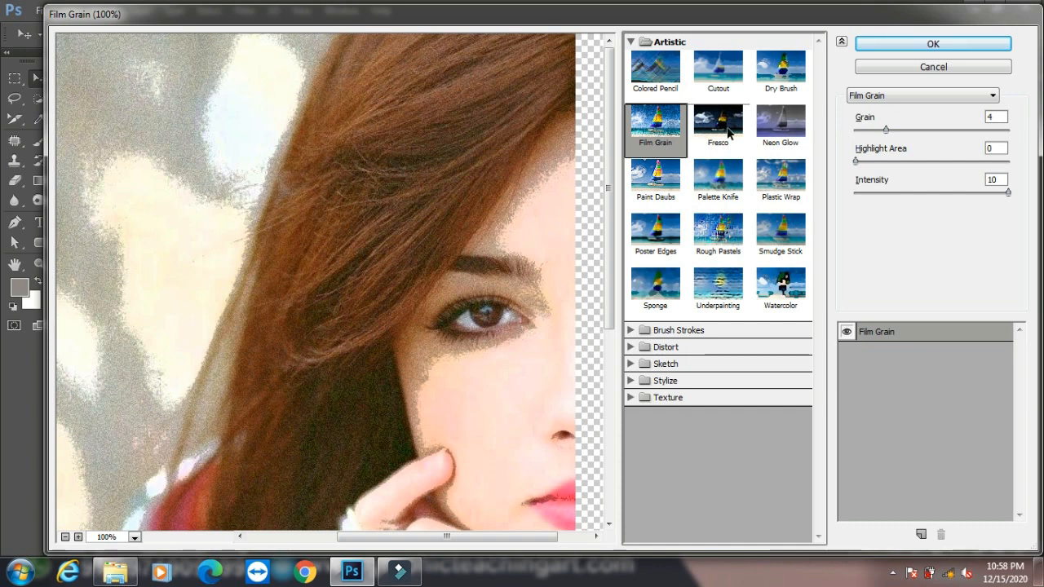
pyautogui.click(702, 132)
pyautogui.click(781, 126)
pyautogui.click(787, 183)
pyautogui.click(714, 182)
pyautogui.click(665, 192)
# - Preview the Artistic filters Poster Edges, Rough Pastels, Smudge Stick and Watercolor on Layer 1
pyautogui.click(656, 234)
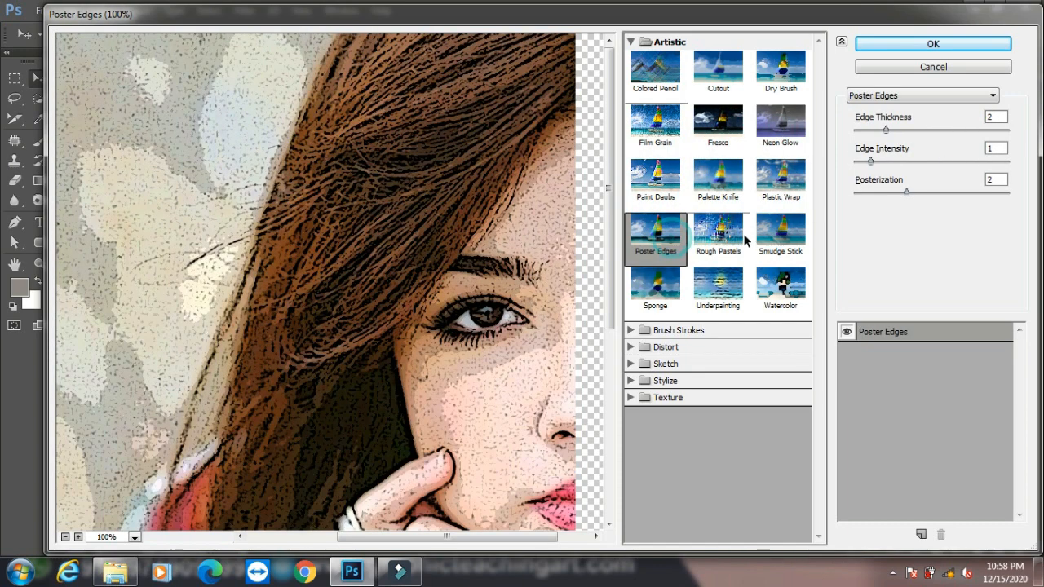
pyautogui.click(717, 234)
pyautogui.click(790, 248)
pyautogui.click(785, 290)
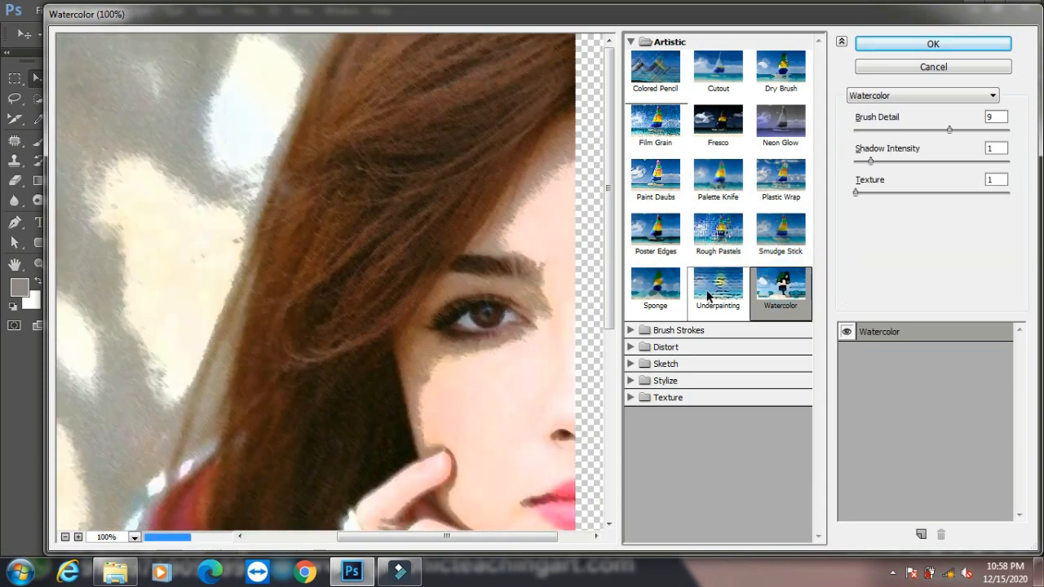
# - Try the Underpainting filter with Texture Coverage 23 and Brush Size 11, and view its texture options
pyautogui.click(709, 293)
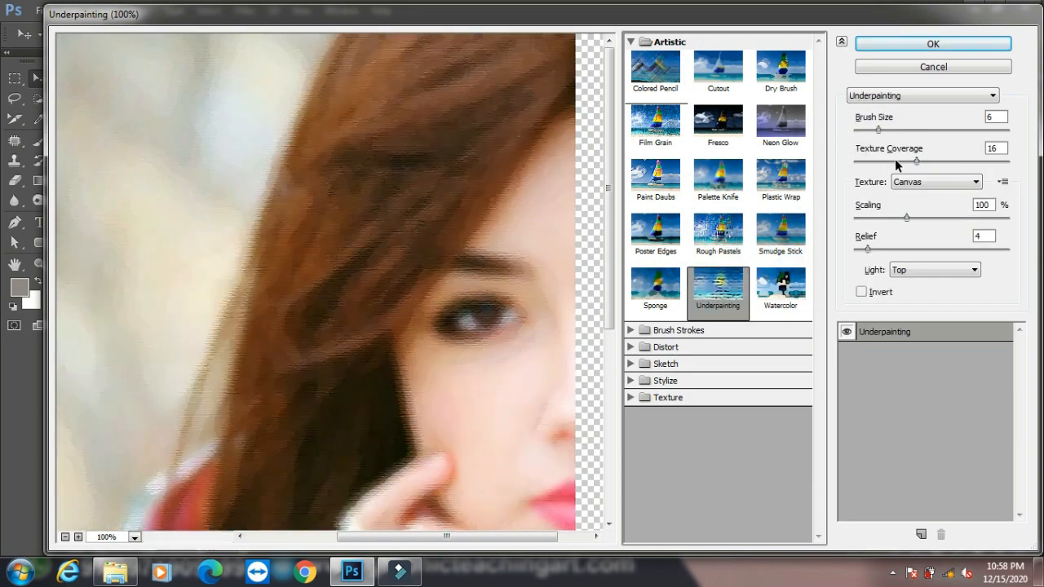
pyautogui.moveTo(917, 166); pyautogui.dragTo(944, 165)
pyautogui.moveTo(878, 130); pyautogui.dragTo(896, 130)
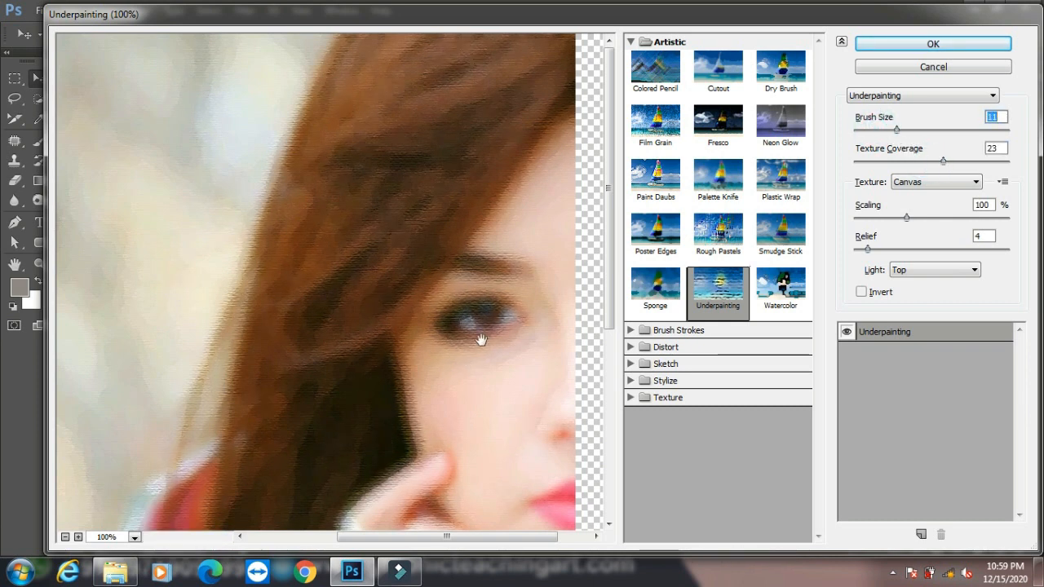
pyautogui.click(941, 186)
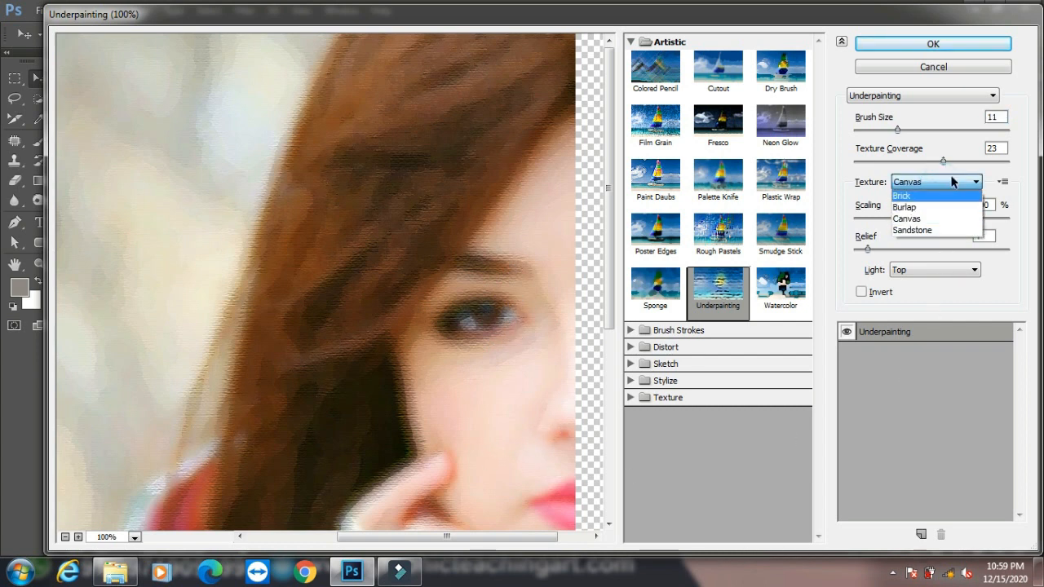
pyautogui.click(631, 42)
# - Collapse the Artistic group, preview the Brush Strokes filter Accented Edges, and apply Angled Strokes to Layer 1
pyautogui.click(631, 41)
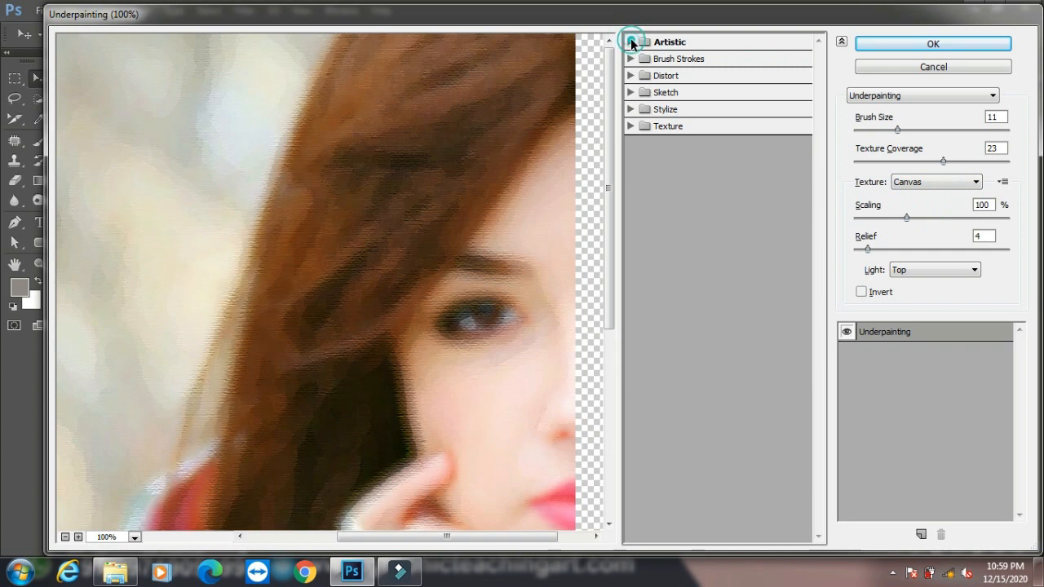
pyautogui.click(631, 58)
pyautogui.click(661, 90)
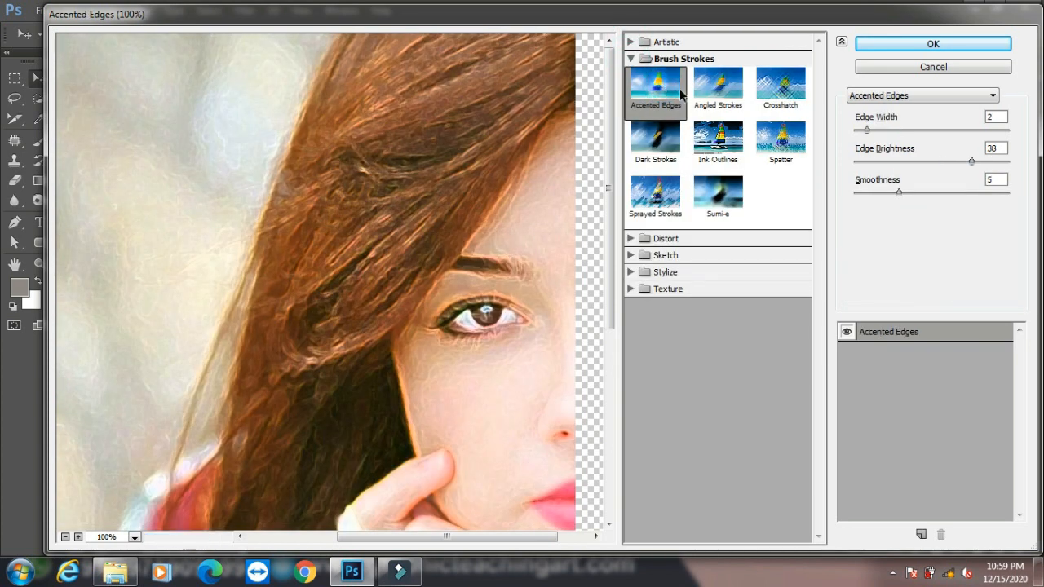
pyautogui.click(734, 96)
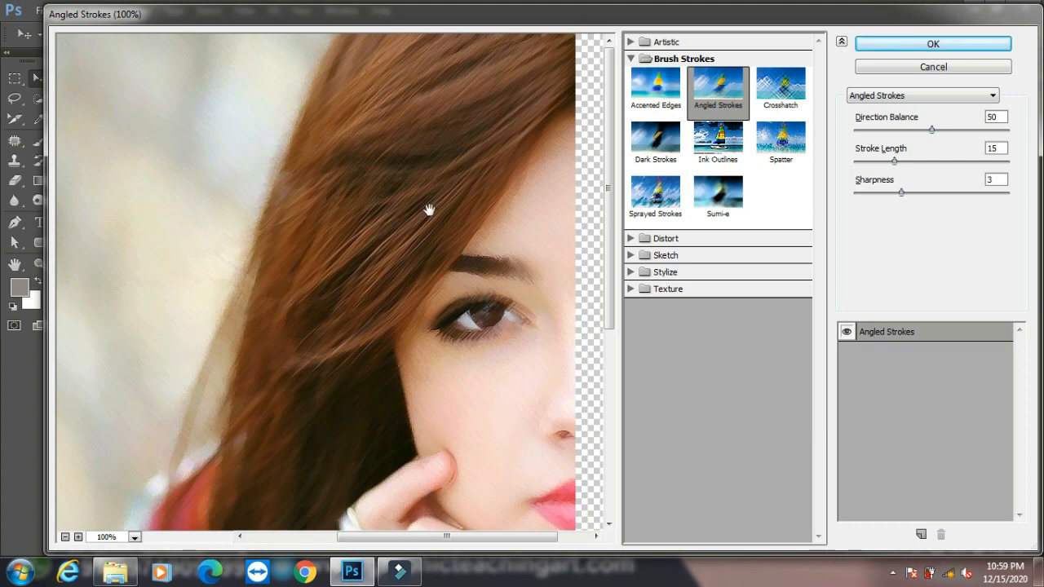
pyautogui.click(897, 45)
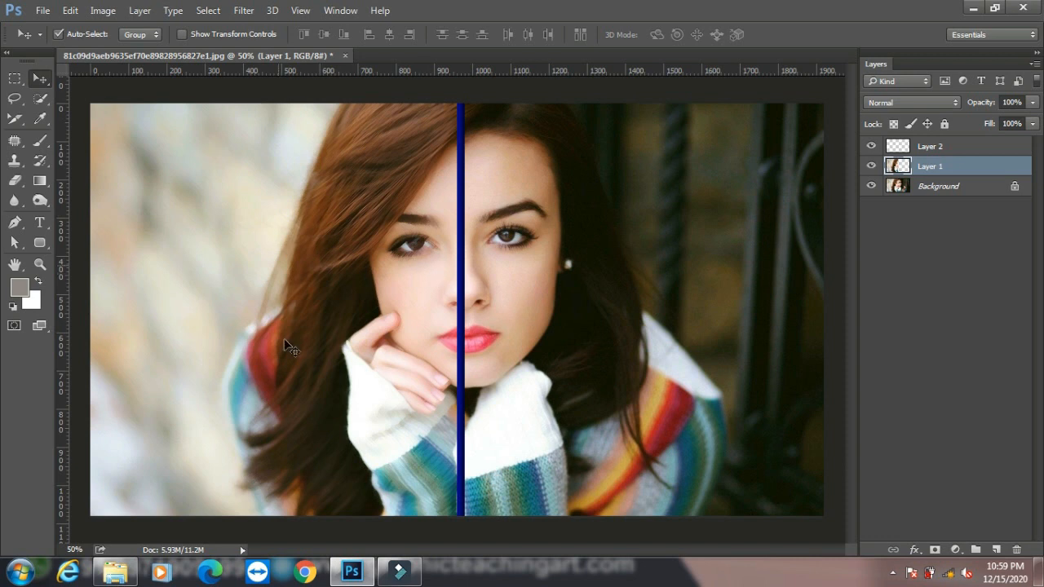
# - Switch to Windows Explorer and open the Presets folder of Adobe Photoshop CC 2015 (32 Bit) under Program Files (x86) on drive C
pyautogui.click(975, 7)
pyautogui.doubleClick(23, 33)
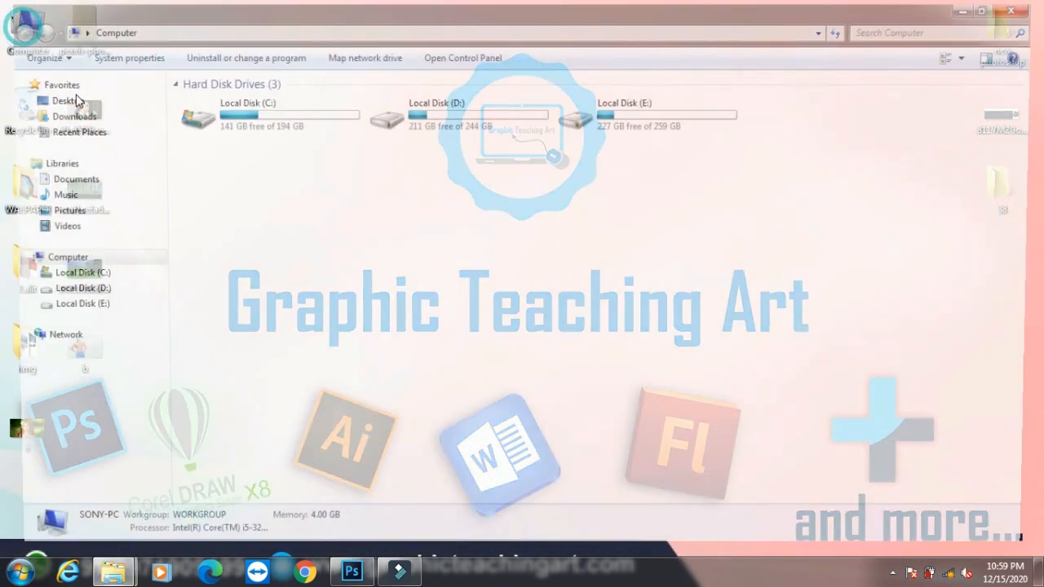
pyautogui.doubleClick(217, 118)
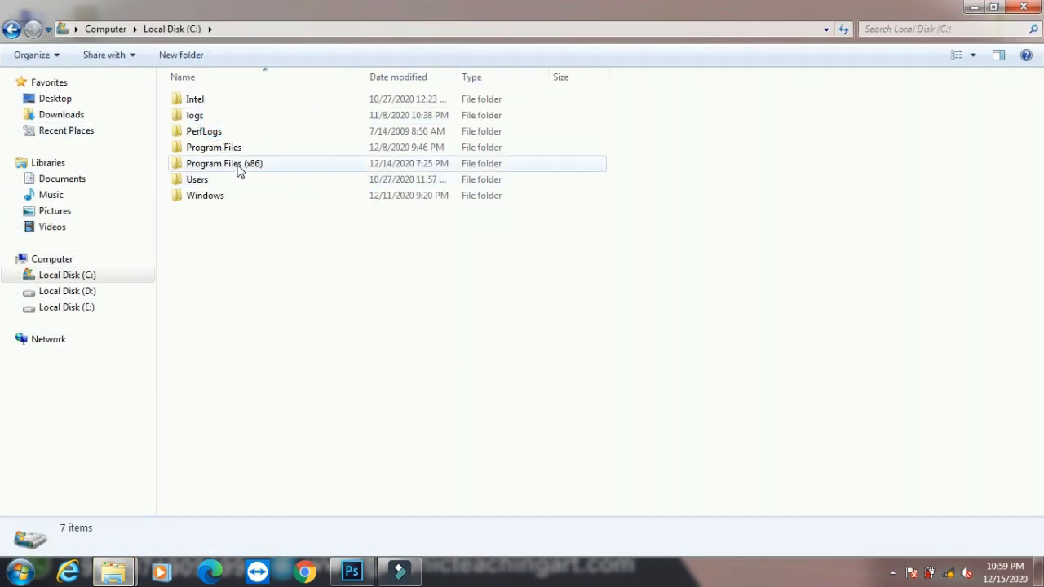
pyautogui.doubleClick(233, 163)
pyautogui.doubleClick(203, 99)
pyautogui.doubleClick(264, 115)
pyautogui.doubleClick(204, 211)
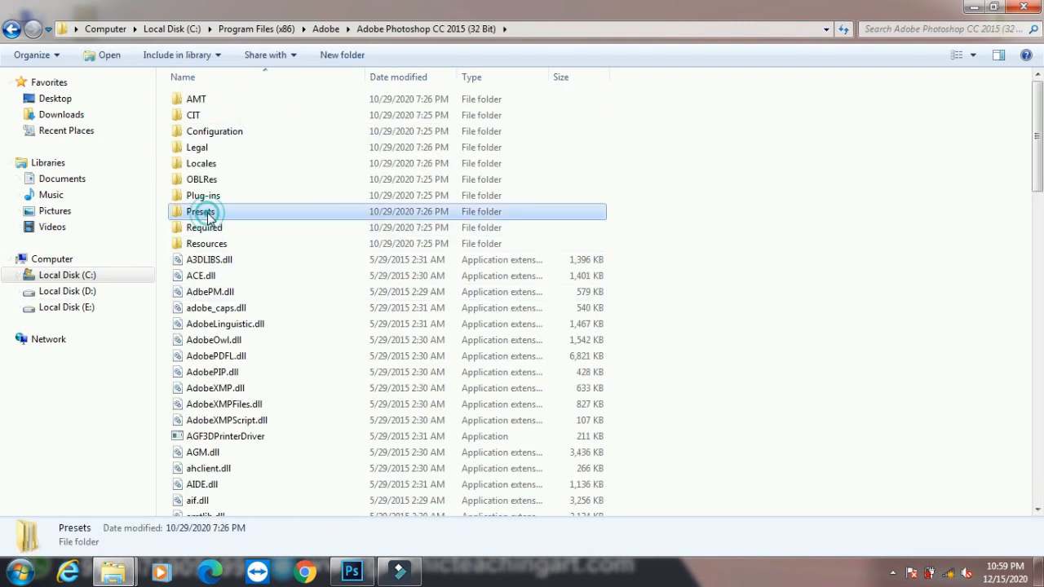
# - Look through the preset subfolders and open the Brushes folder
pyautogui.scroll(-1, 263, 226)
pyautogui.scroll(-3, 262, 226)
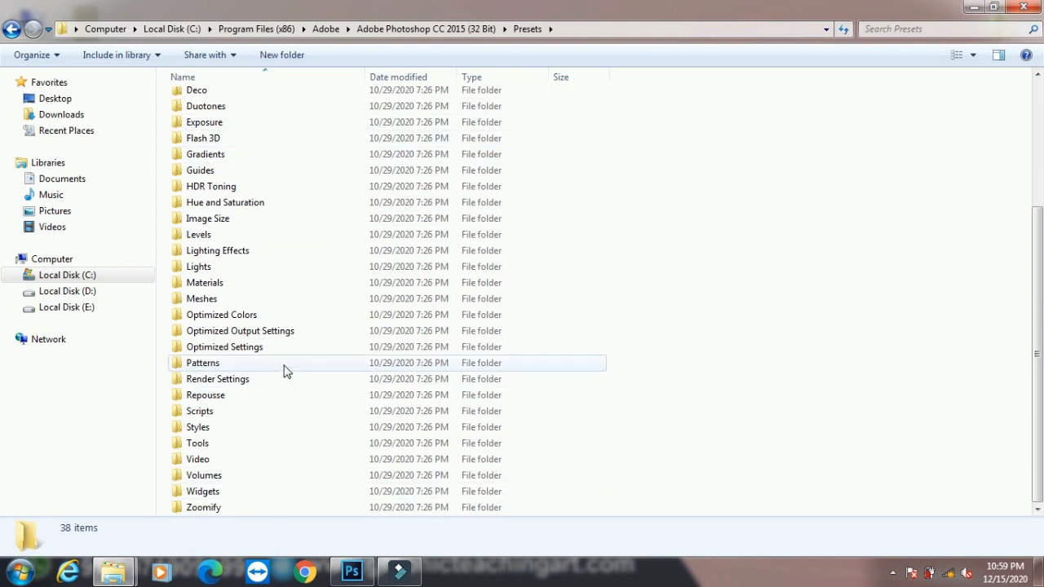
pyautogui.scroll(4, 302, 215)
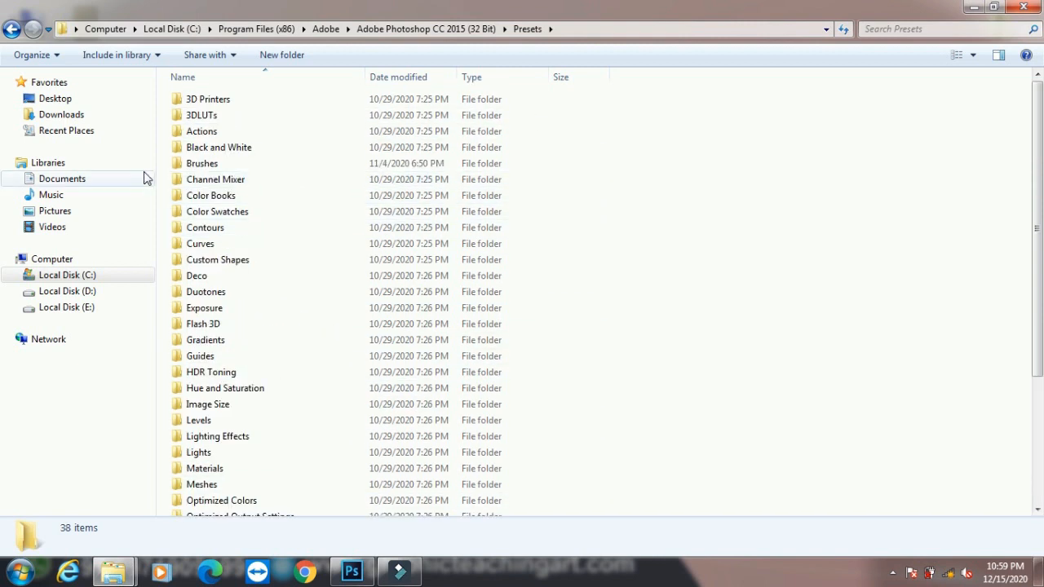
pyautogui.doubleClick(217, 164)
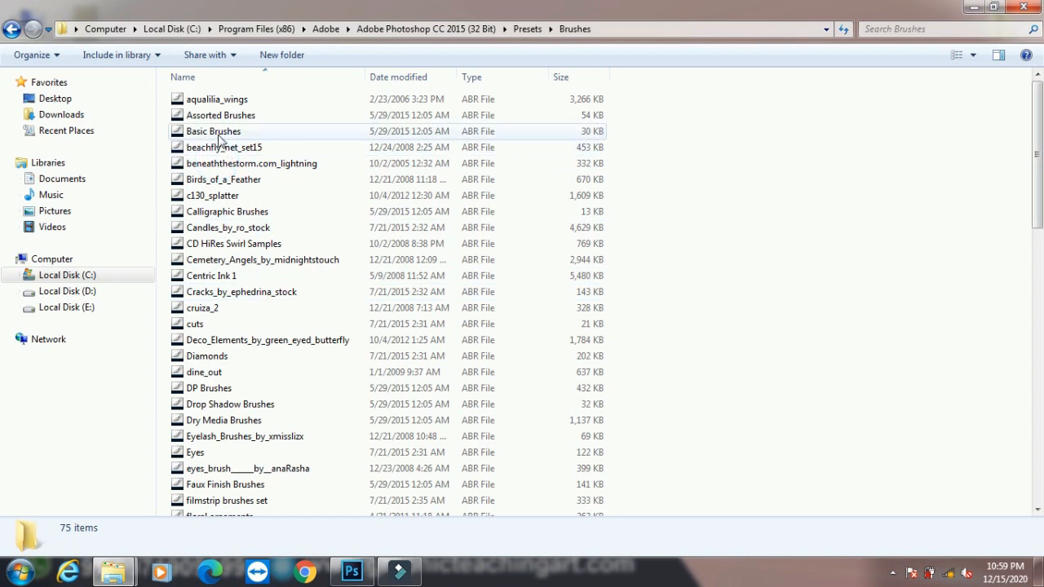
# - Examine the general and detailed file properties of Basic Brushes, then close them without changes
pyautogui.rightClick(205, 133)
pyautogui.click(268, 336)
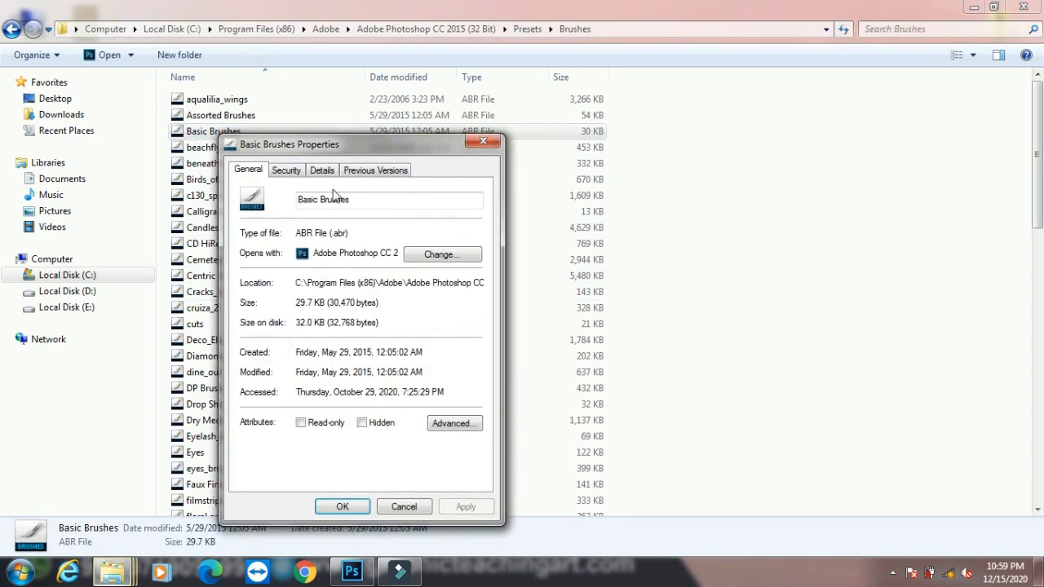
pyautogui.click(322, 170)
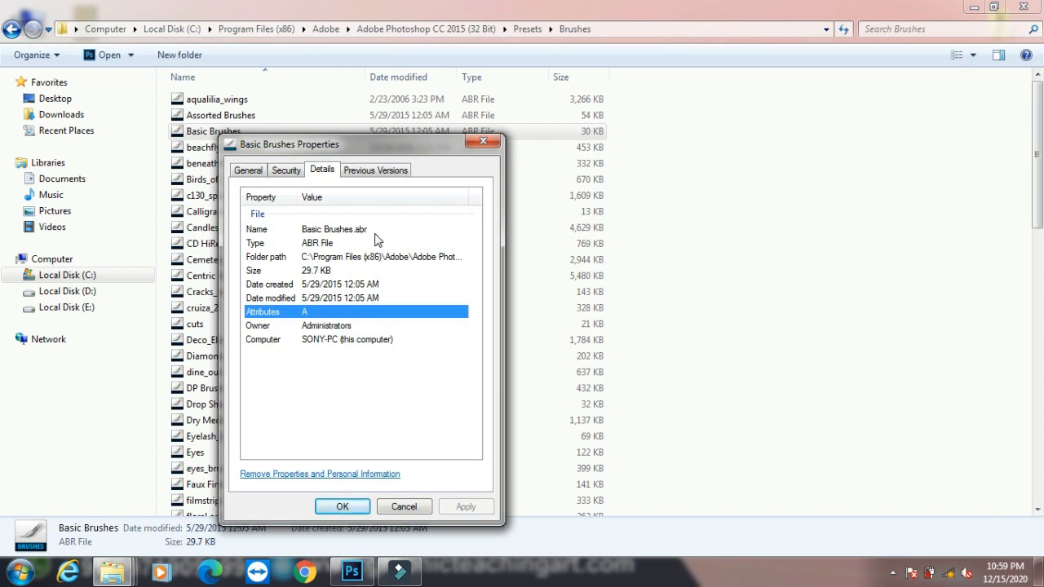
pyautogui.click(422, 509)
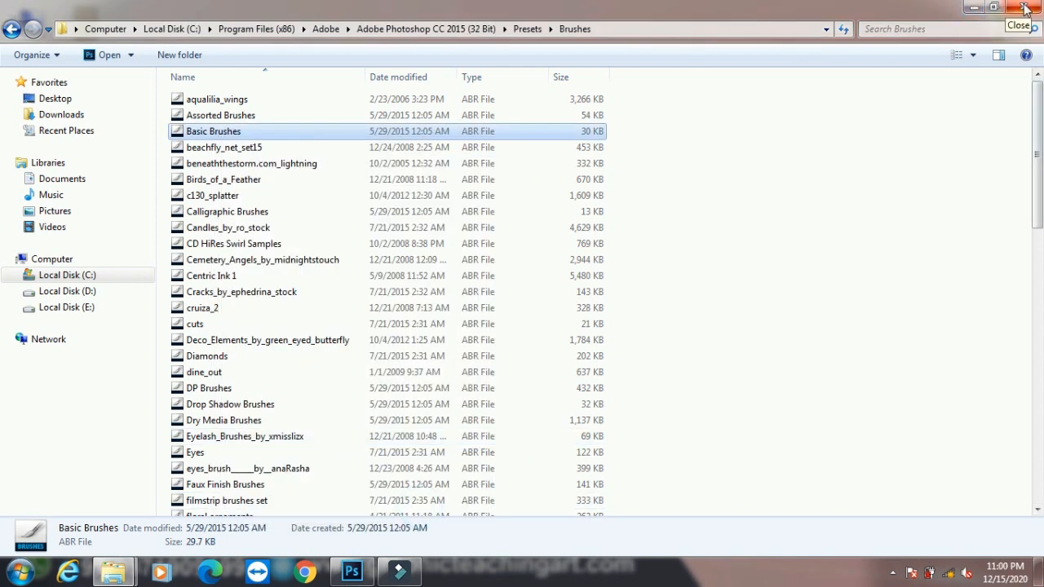
# - Minimize the Explorer window, refresh the desktop and switch back to Photoshop
pyautogui.click(977, 7)
pyautogui.rightClick(610, 303)
pyautogui.click(658, 345)
pyautogui.click(350, 571)
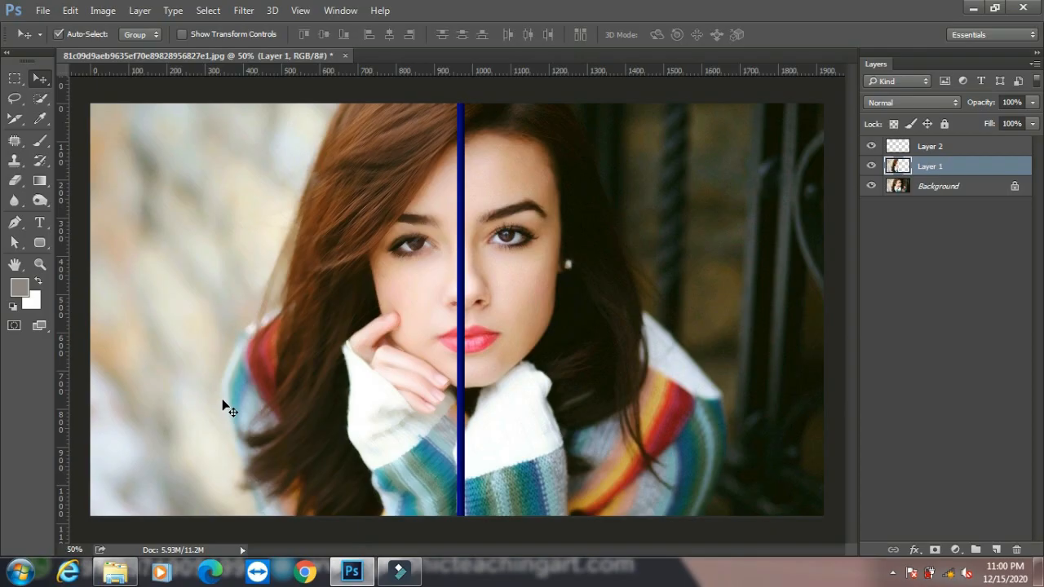
# - Reopen the Filter Gallery for Layer 1, bring the eye into the preview, and set Angled Strokes to Direction Balance 57 and Stroke Length 21
pyautogui.click(240, 12)
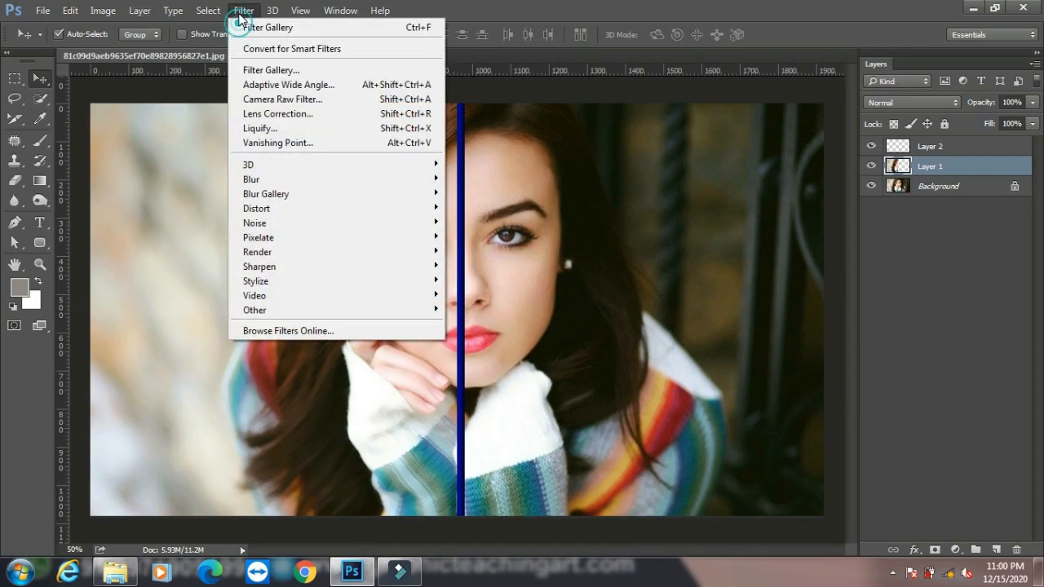
pyautogui.click(324, 70)
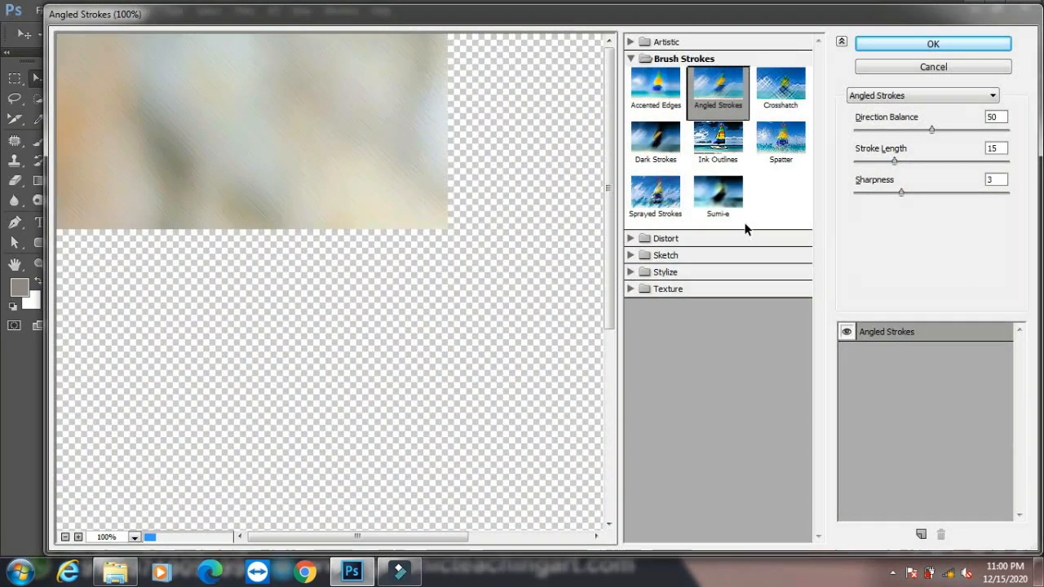
pyautogui.moveTo(555, 286); pyautogui.dragTo(257, 294)
pyautogui.moveTo(932, 130); pyautogui.dragTo(942, 129)
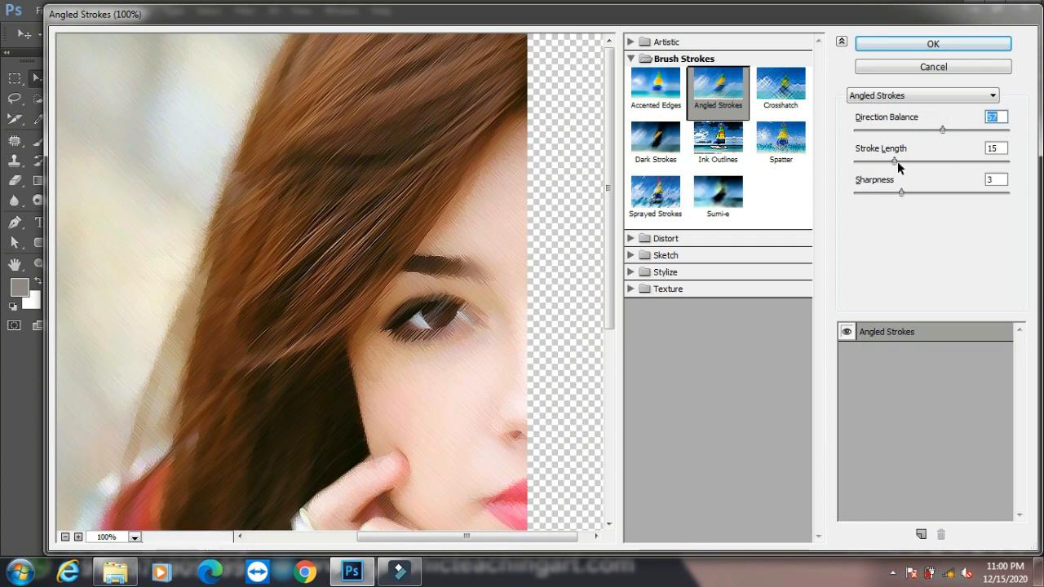
pyautogui.moveTo(897, 162); pyautogui.dragTo(915, 161)
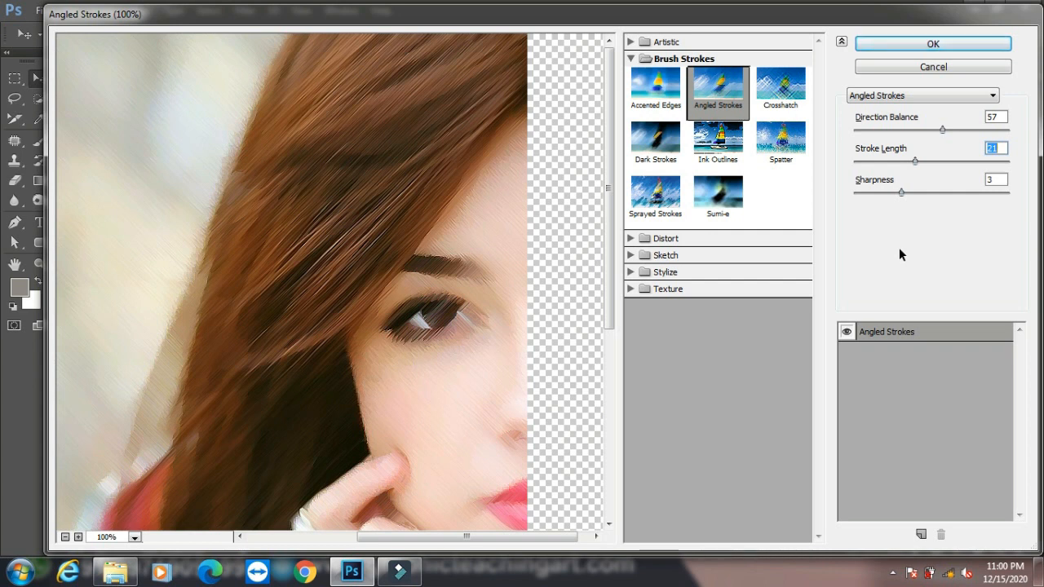
# - Switch from the Brush Strokes to the Distort filters, preview Diffuse Glow and select Glass
pyautogui.click(631, 58)
pyautogui.click(630, 75)
pyautogui.click(655, 102)
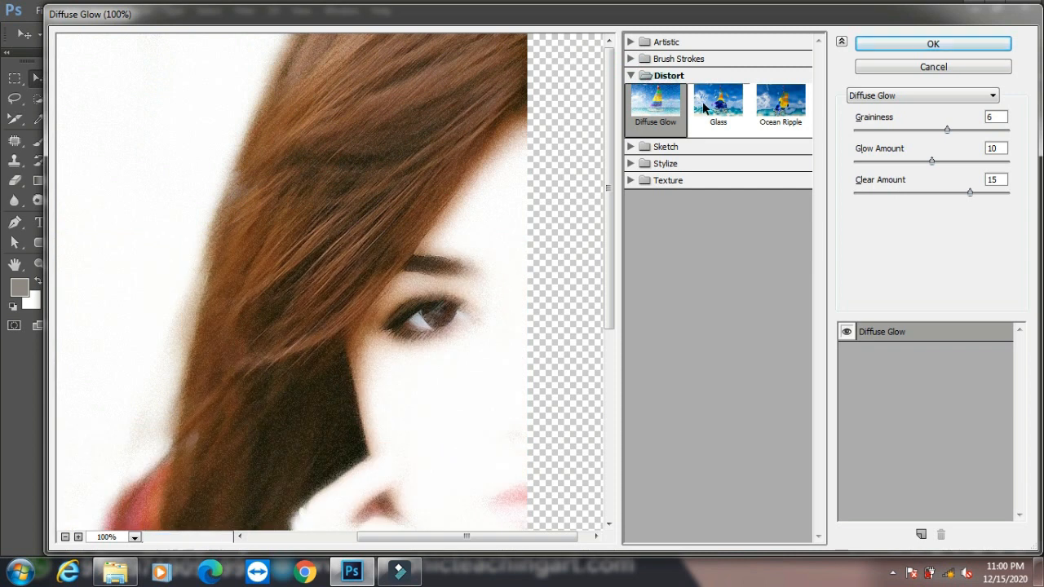
pyautogui.click(706, 105)
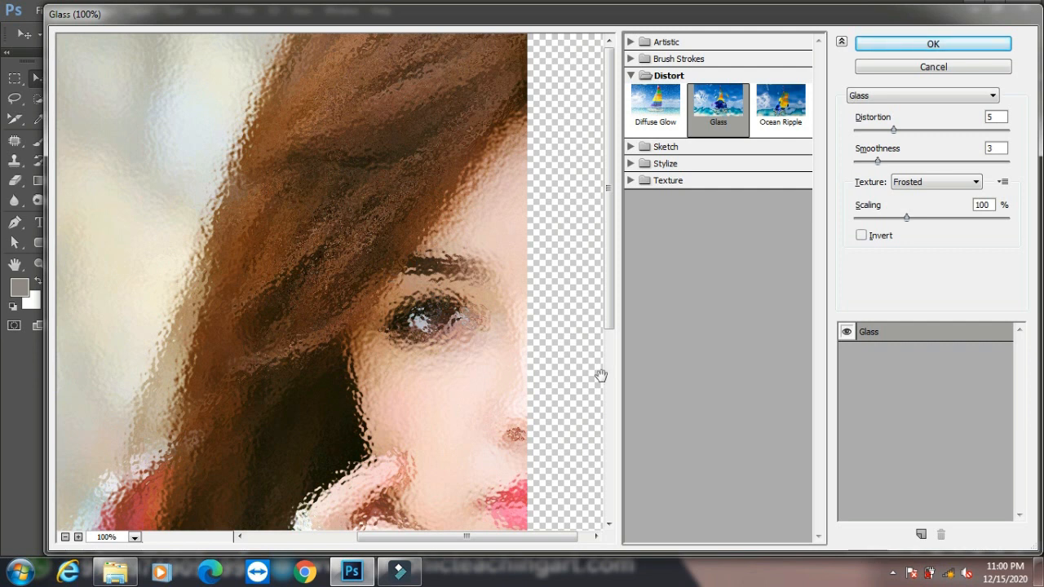
# - Preview the Glass filter with the Blocks, Canvas and Frosted textures
pyautogui.click(933, 183)
pyautogui.click(933, 197)
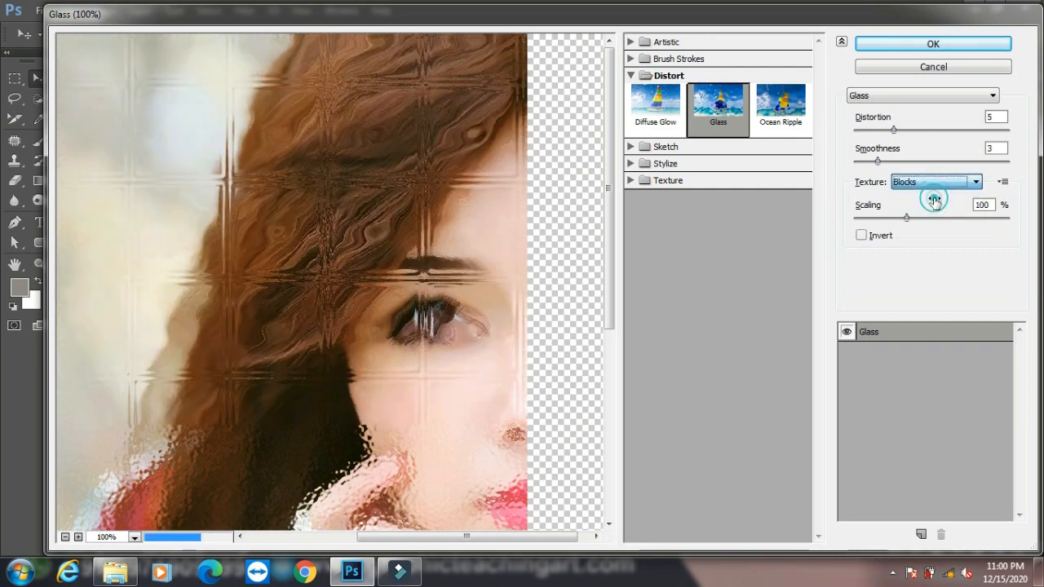
pyautogui.click(934, 184)
pyautogui.click(932, 207)
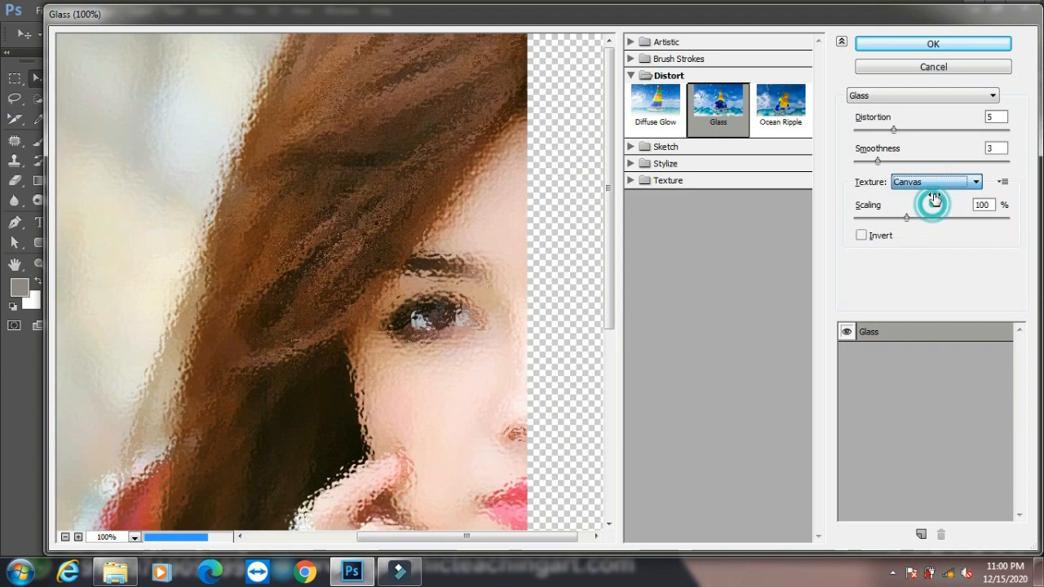
pyautogui.click(935, 181)
pyautogui.click(933, 219)
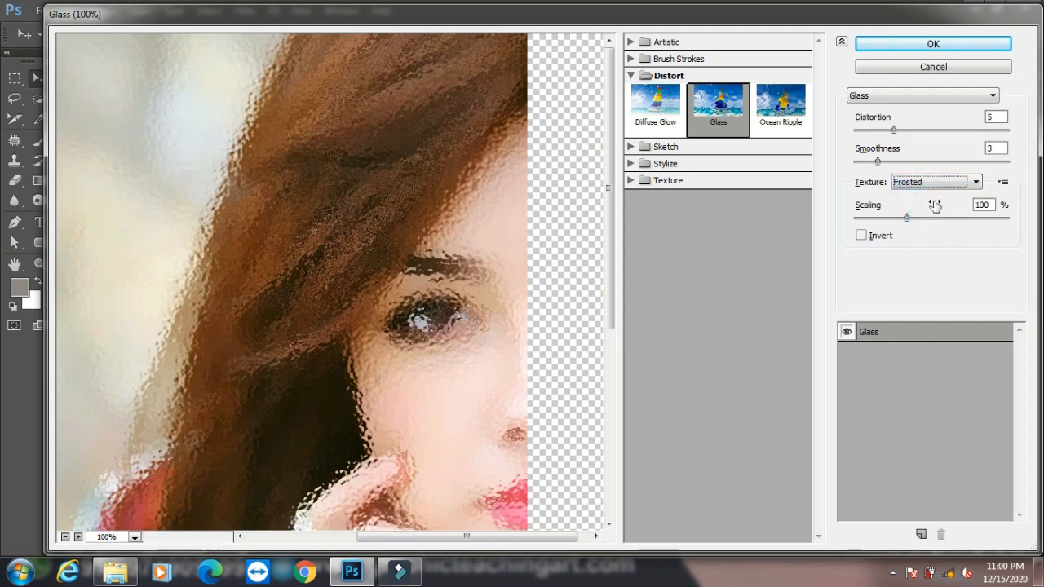
# - Set the Glass filter's texture to Tiny Lens and its Distortion to 2
pyautogui.click(937, 182)
pyautogui.click(932, 231)
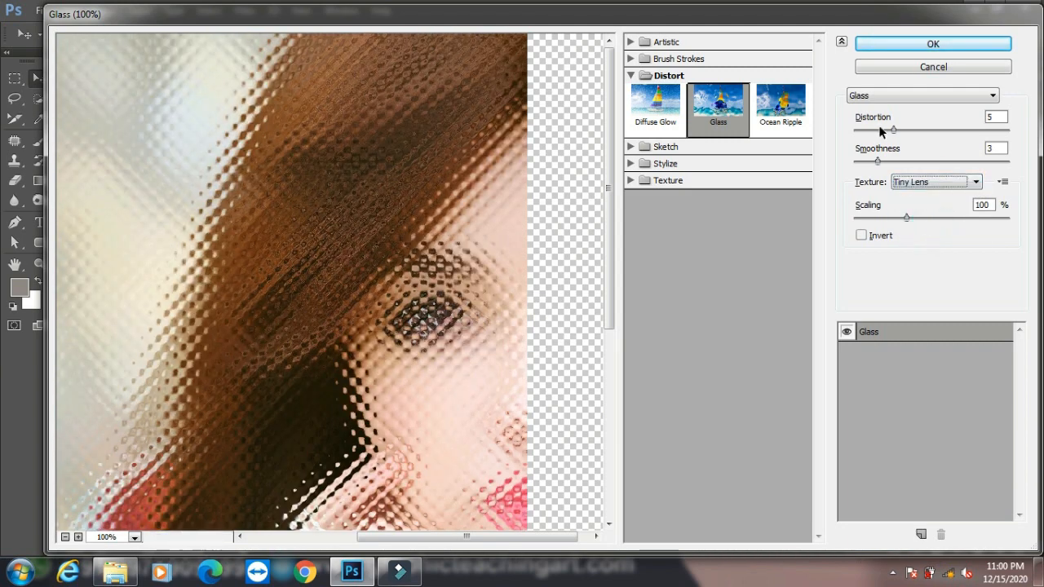
pyautogui.moveTo(895, 131); pyautogui.dragTo(906, 131)
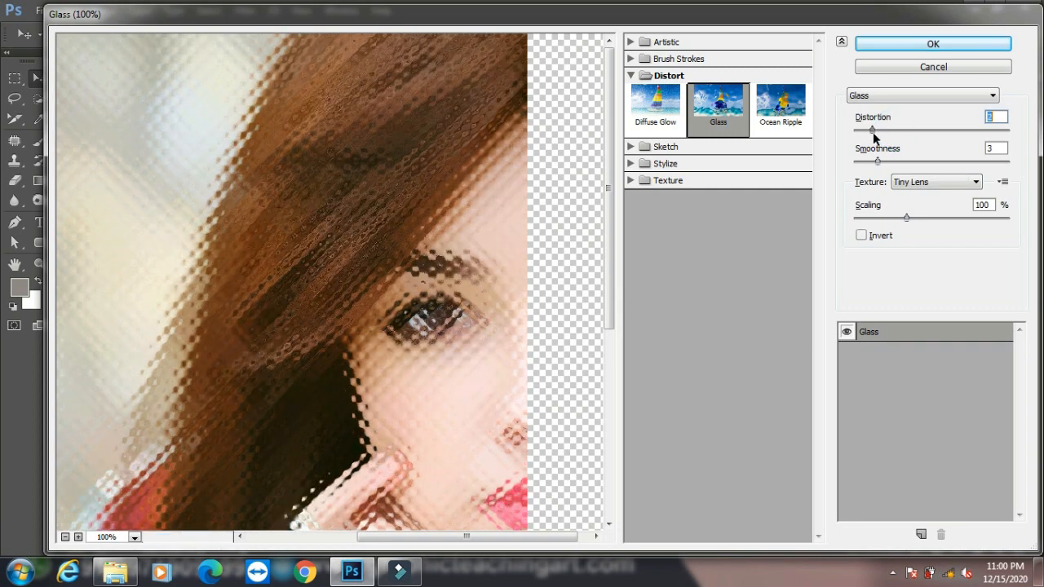
# - Apply the Glass filter to Layer 1 and undo it
pyautogui.click(922, 47)
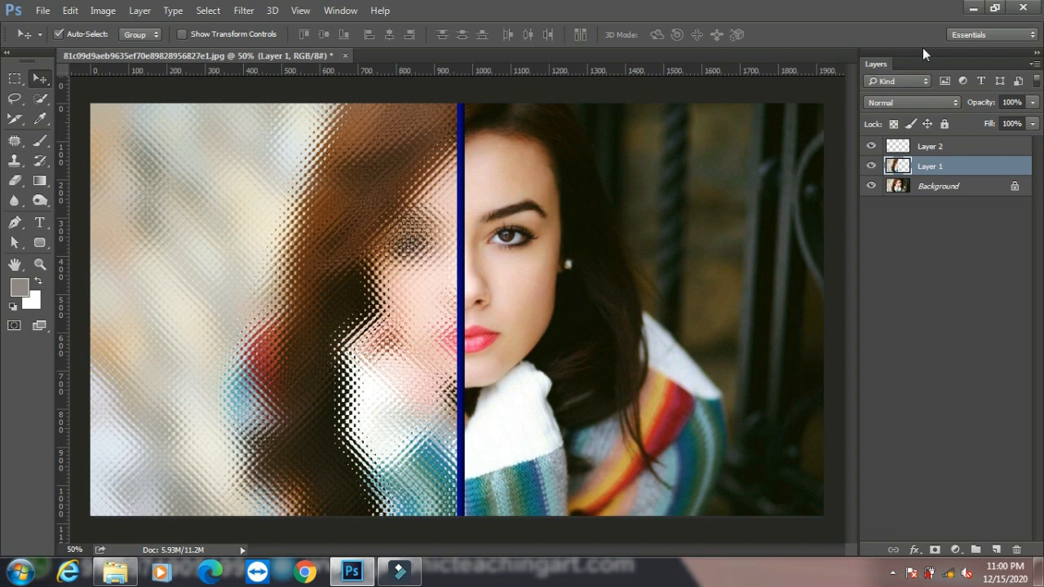
pyautogui.hotkey('ctrl', 'z')
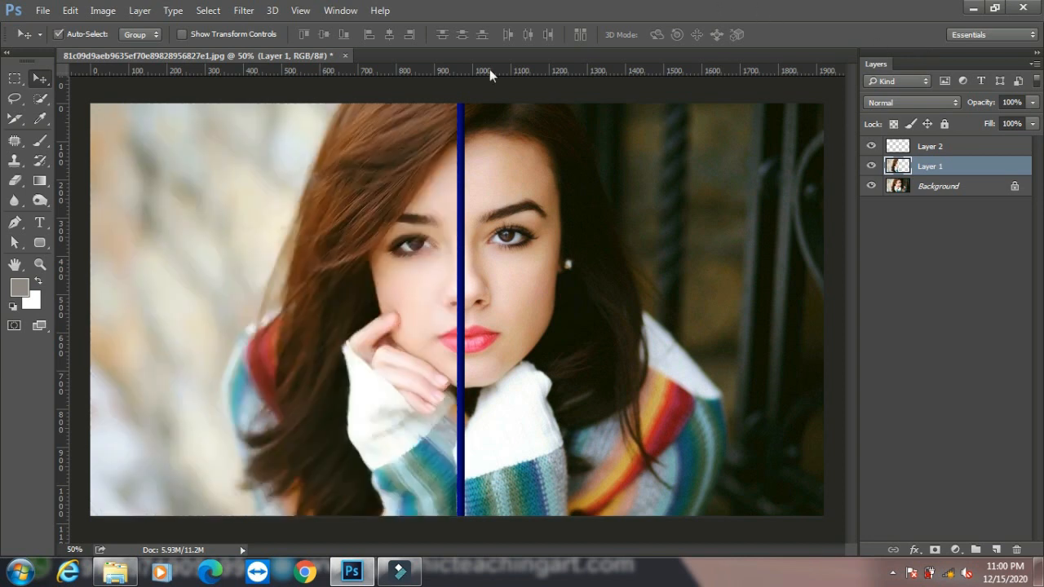
# - Reopen the Filter Gallery for Layer 1, switch from Distort to the Sketch filters and preview Bas Relief with the eye in view
pyautogui.click(243, 9)
pyautogui.click(260, 70)
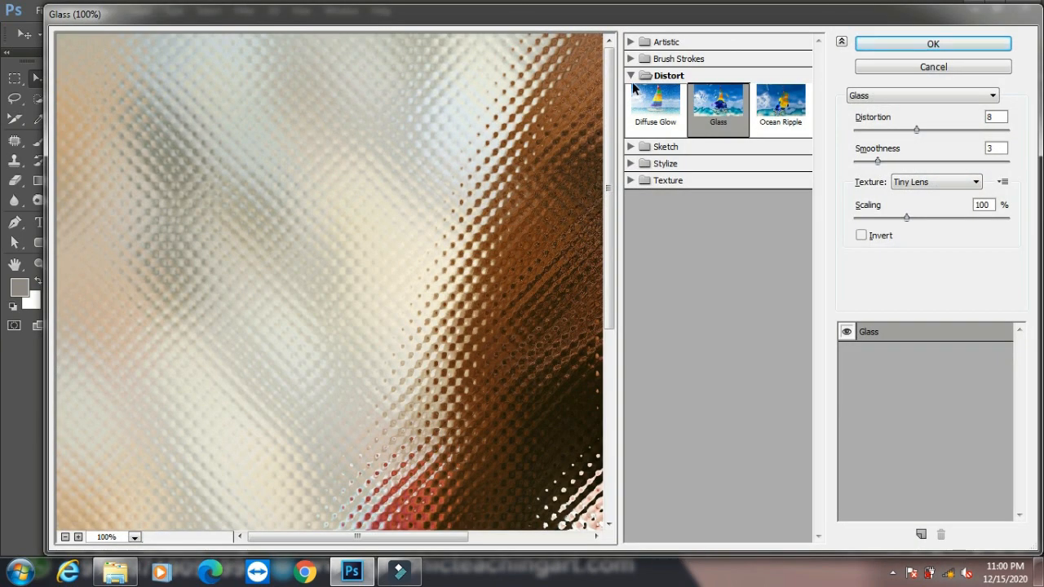
pyautogui.click(631, 76)
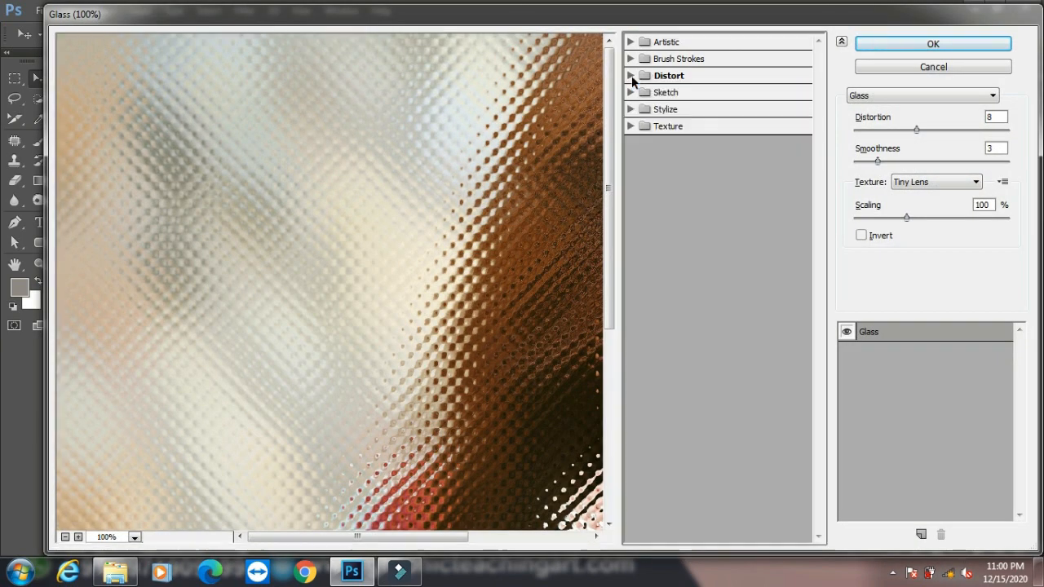
pyautogui.click(633, 94)
pyautogui.click(655, 119)
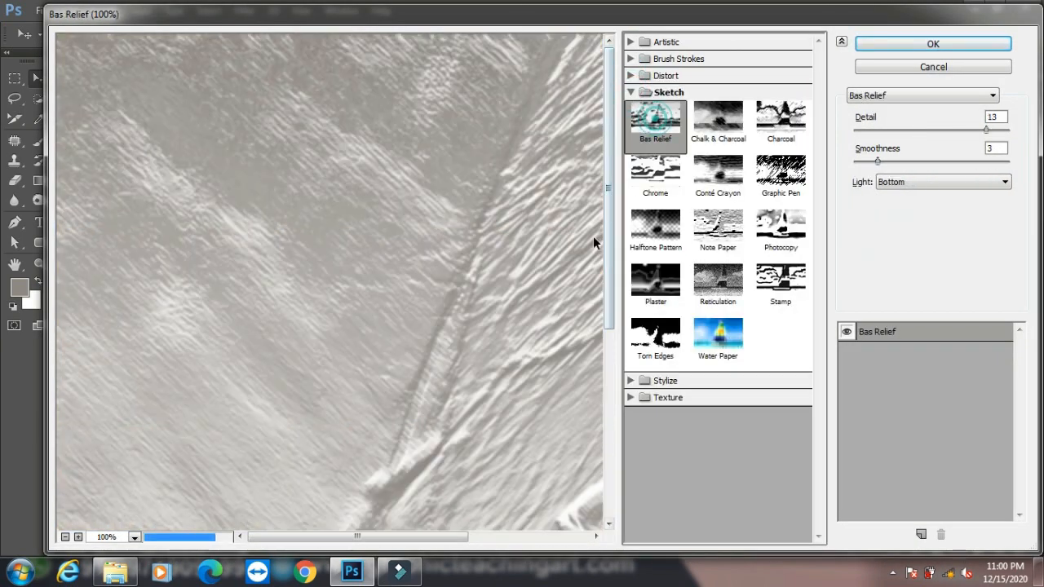
pyautogui.moveTo(477, 315); pyautogui.dragTo(123, 310)
# - Preview the Chalk & Charcoal, Charcoal, Graphic Pen, Conté Crayon and Chrome sketch filters
pyautogui.click(734, 127)
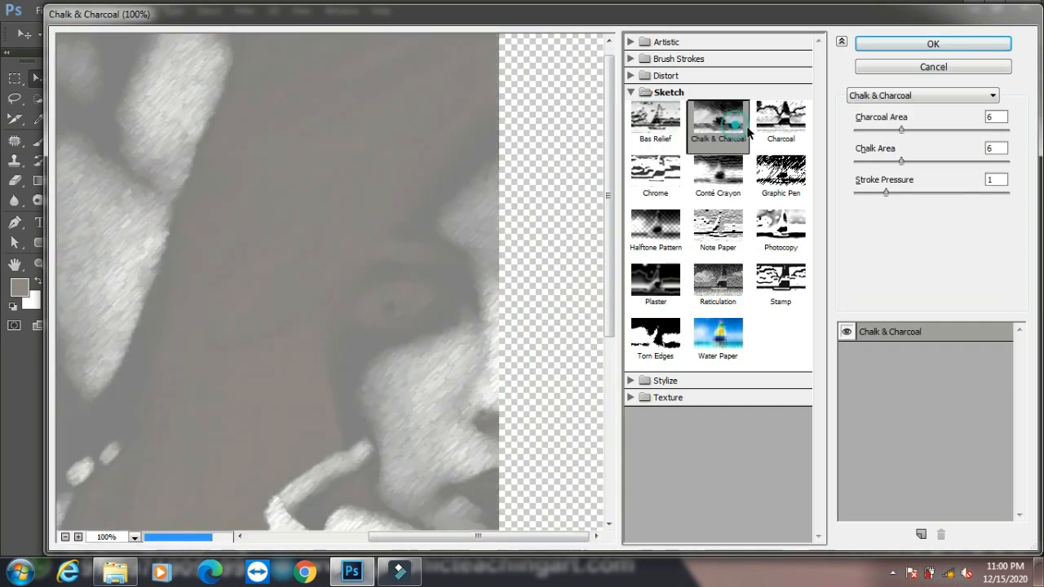
pyautogui.click(781, 122)
pyautogui.click(780, 173)
pyautogui.click(718, 173)
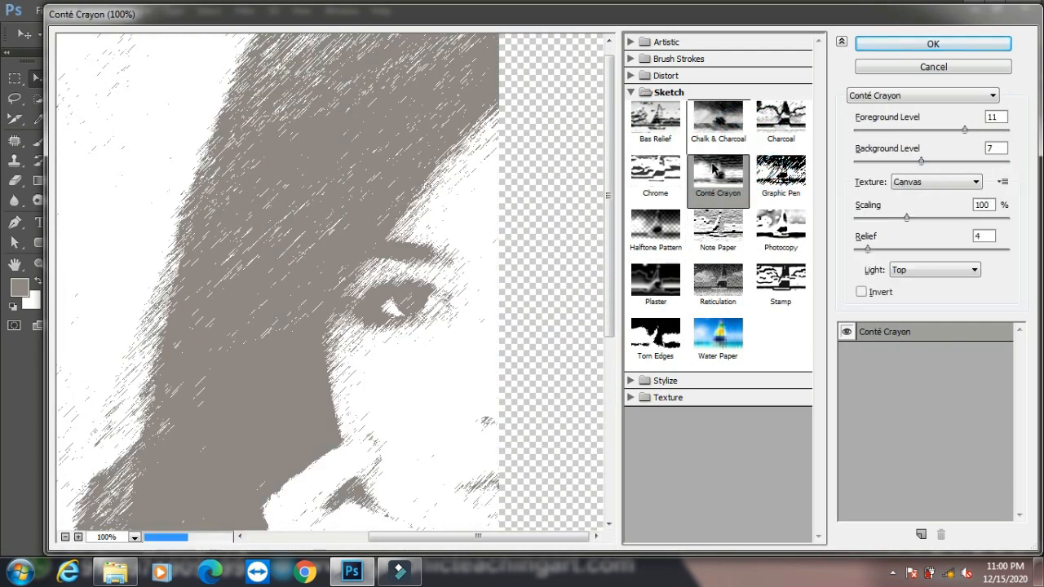
pyautogui.click(655, 173)
# - Preview the Halftone Pattern, Note Paper, Photocopy, Stamp, Reticulation and Plaster sketch filters
pyautogui.click(655, 228)
pyautogui.click(723, 235)
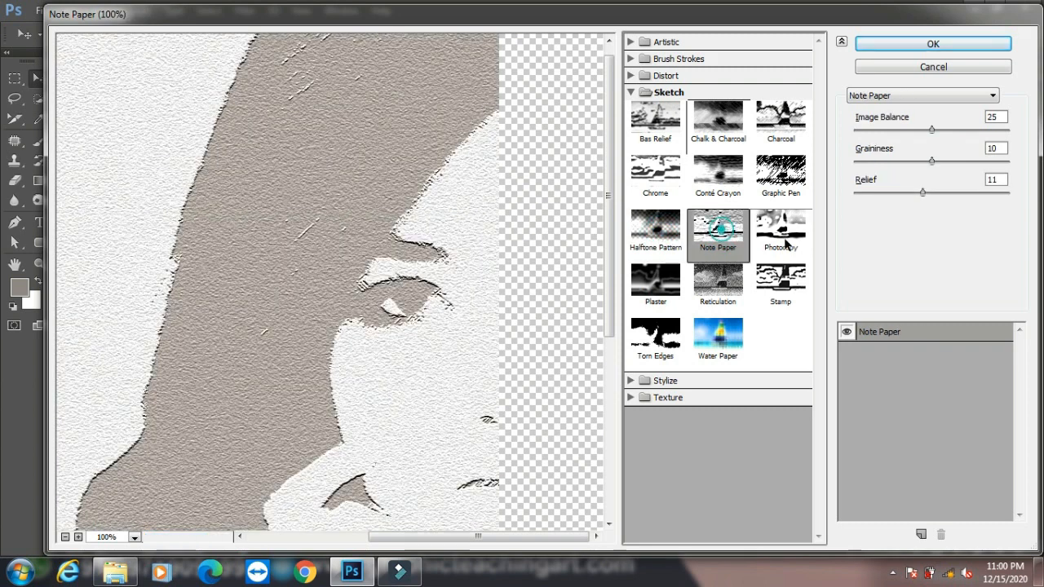
pyautogui.click(781, 226)
pyautogui.click(781, 282)
pyautogui.click(730, 290)
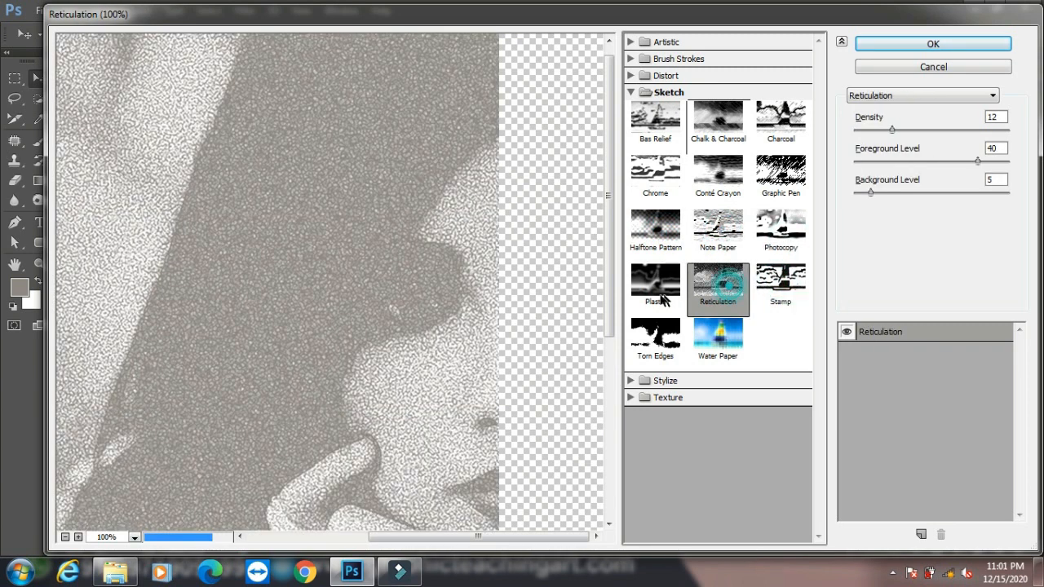
pyautogui.click(655, 281)
# - Switch from the Sketch to the Stylize filters and preview Glowing Edges
pyautogui.click(630, 92)
pyautogui.click(630, 109)
pyautogui.click(630, 109)
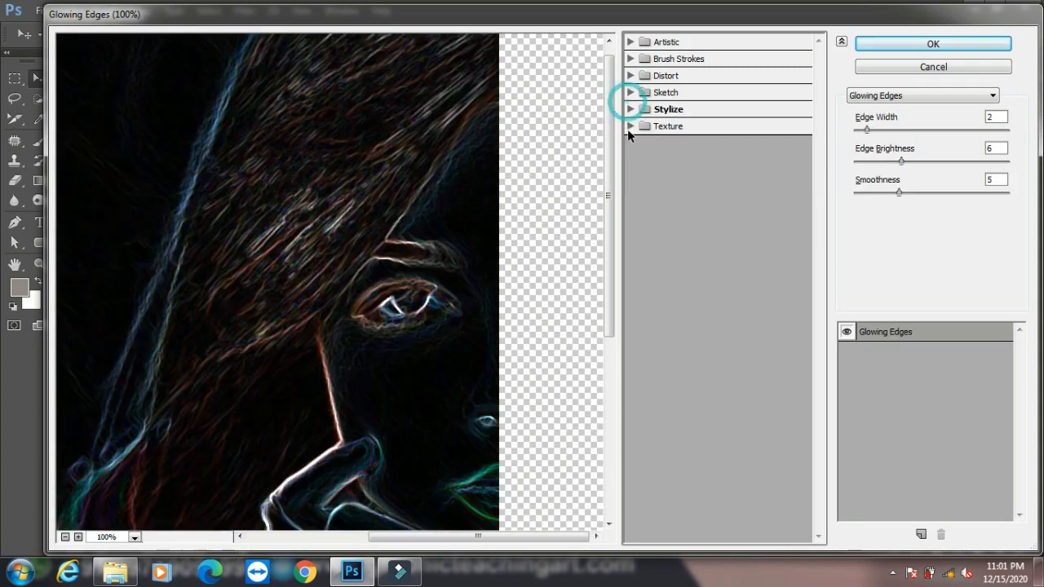
# - Preview the Texture filters Craquelure, Grain, Mosaic Tiles, Texturizer, Stained Glass and Patchwork, and leave the Filter Gallery without applying anything
pyautogui.click(630, 125)
pyautogui.click(655, 149)
pyautogui.click(719, 155)
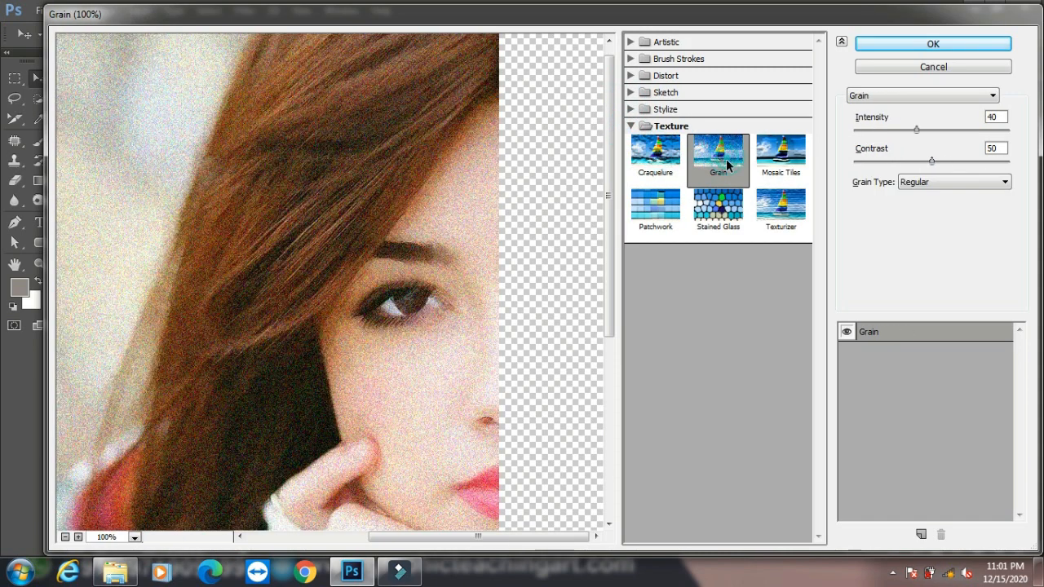
pyautogui.click(795, 163)
pyautogui.click(781, 206)
pyautogui.click(718, 208)
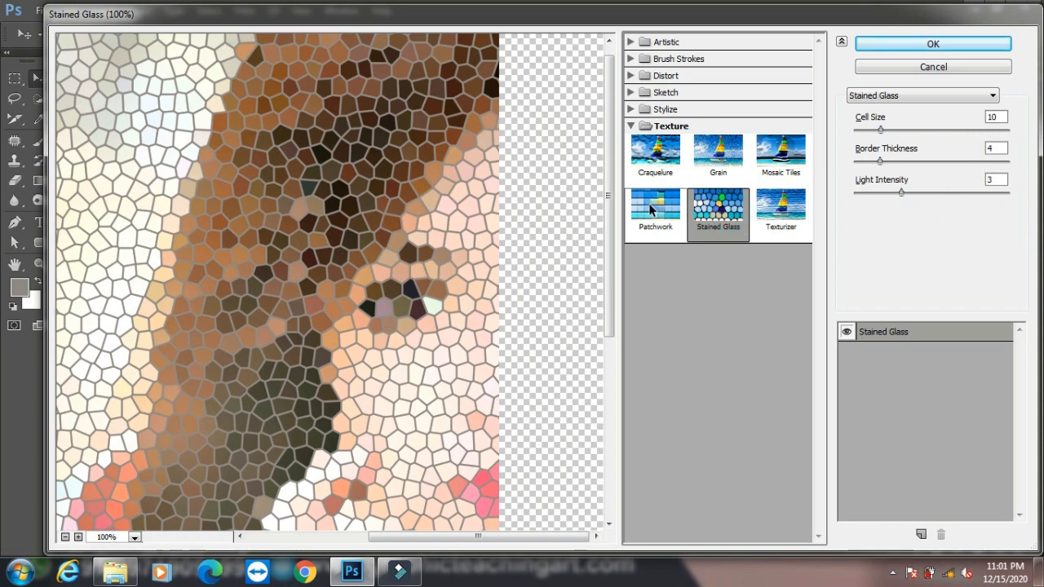
pyautogui.click(650, 209)
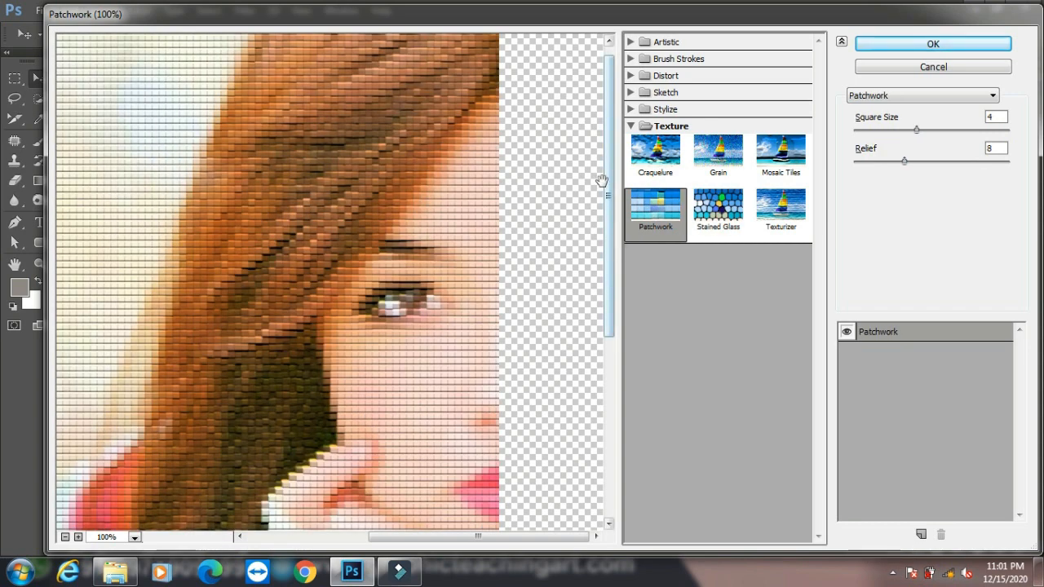
pyautogui.click(949, 69)
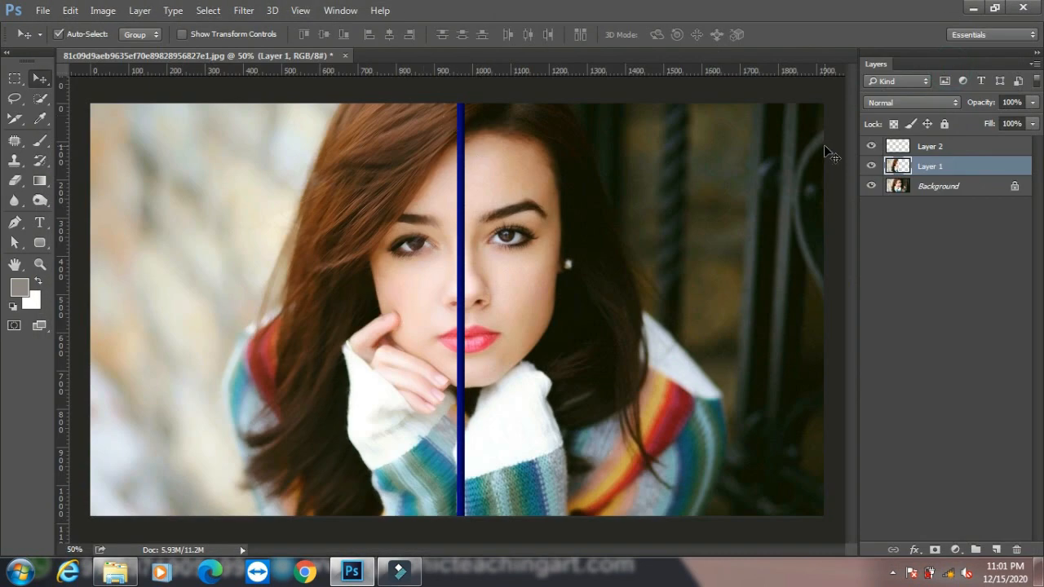
# - Delete Layer 1 and Layer 2, keeping only the Background
pyautogui.keyDown('shift'); pyautogui.click(979, 154); pyautogui.keyUp('shift')
pyautogui.click(1017, 550)
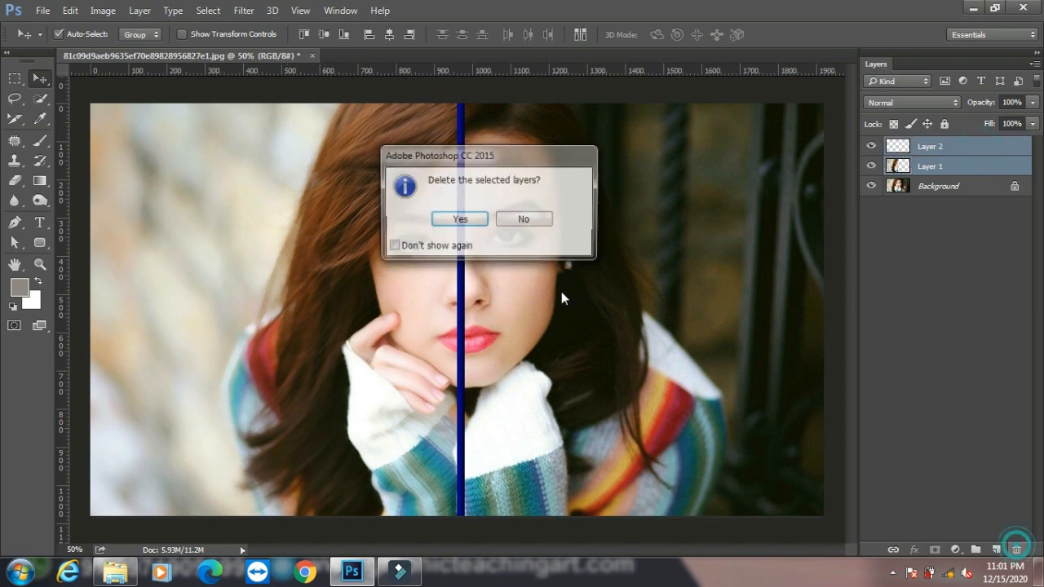
pyautogui.click(462, 219)
# - Convert the Background to a regular layer named Layer 0 and scale it down about its centre, leaving a transparent margin
pyautogui.doubleClick(967, 150)
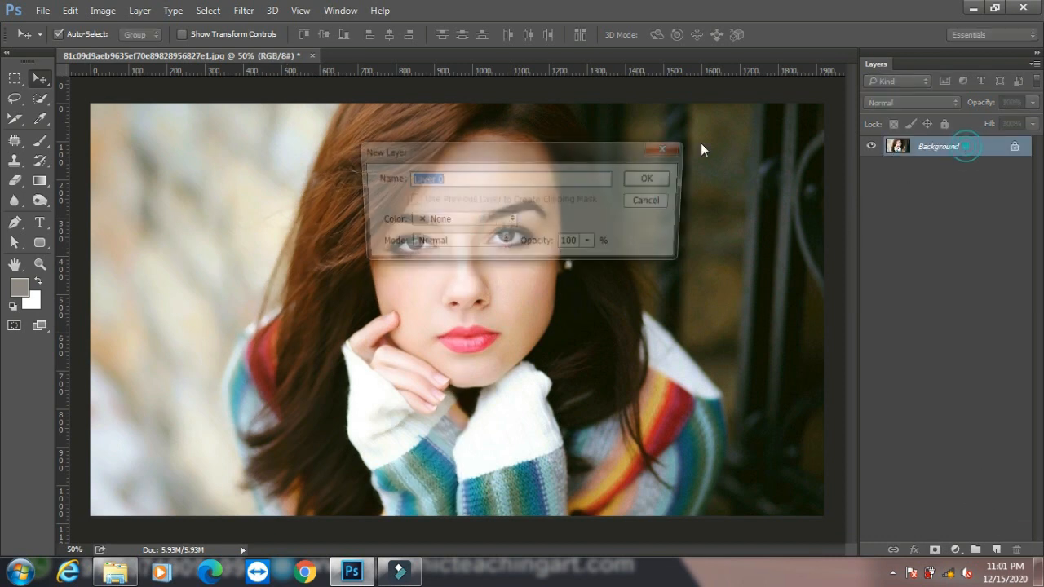
pyautogui.click(657, 177)
pyautogui.hotkey('ctrl', 't')
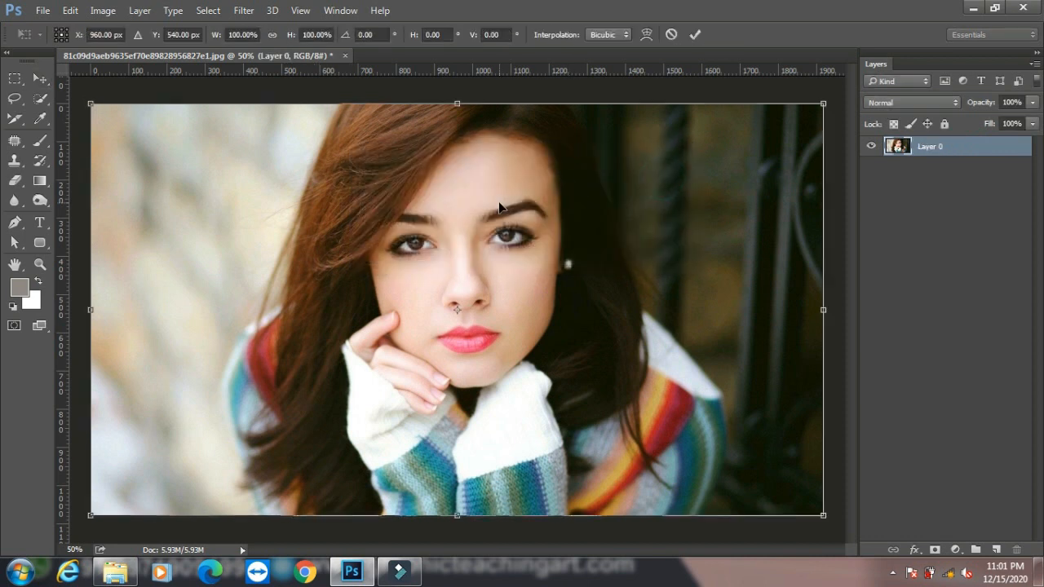
pyautogui.moveTo(97, 113); pyautogui.dragTo(160, 148)
pyautogui.press('Return')
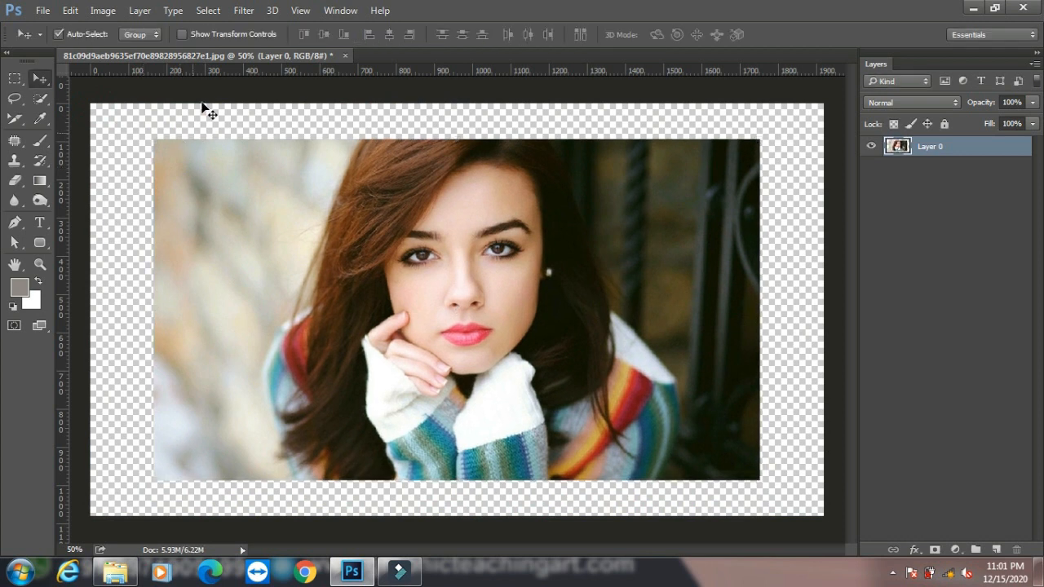
# - Open the Adaptive Wide Angle filter for Layer 0 and draw a near-vertical constraint line through the pale background beside the hair
pyautogui.click(244, 9)
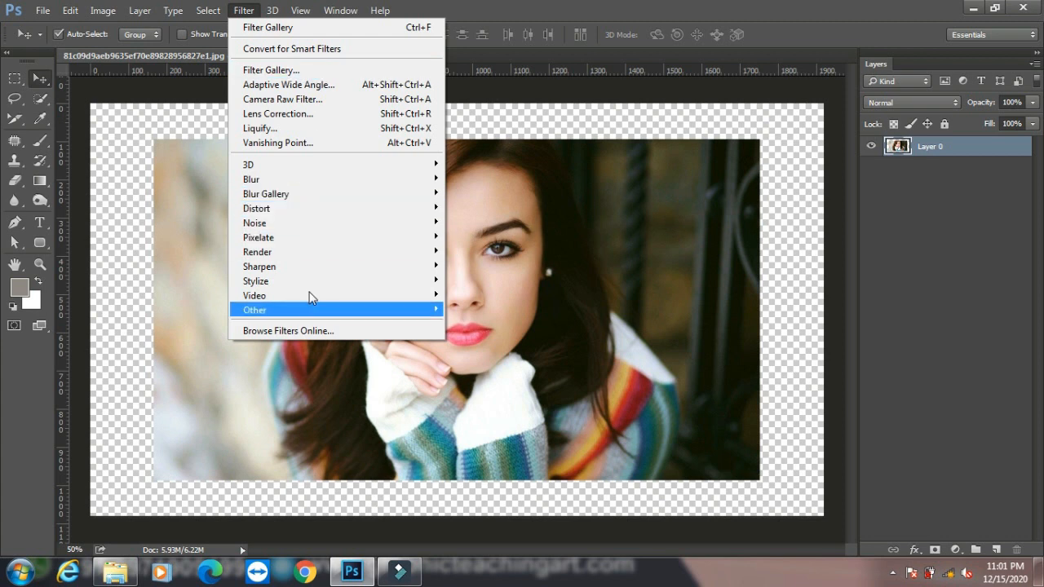
pyautogui.moveTo(315, 310)
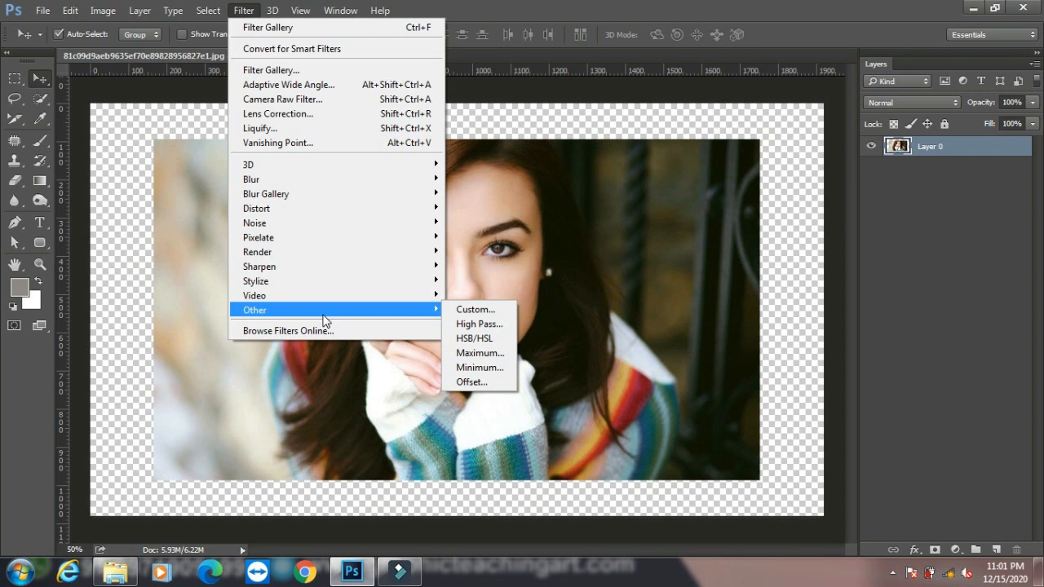
pyautogui.click(290, 85)
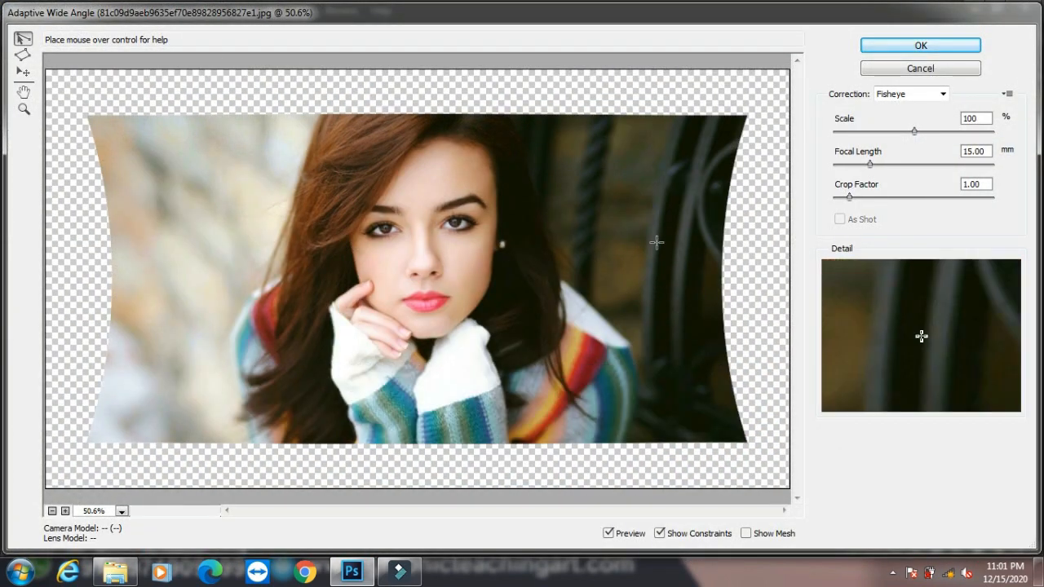
pyautogui.click(23, 41)
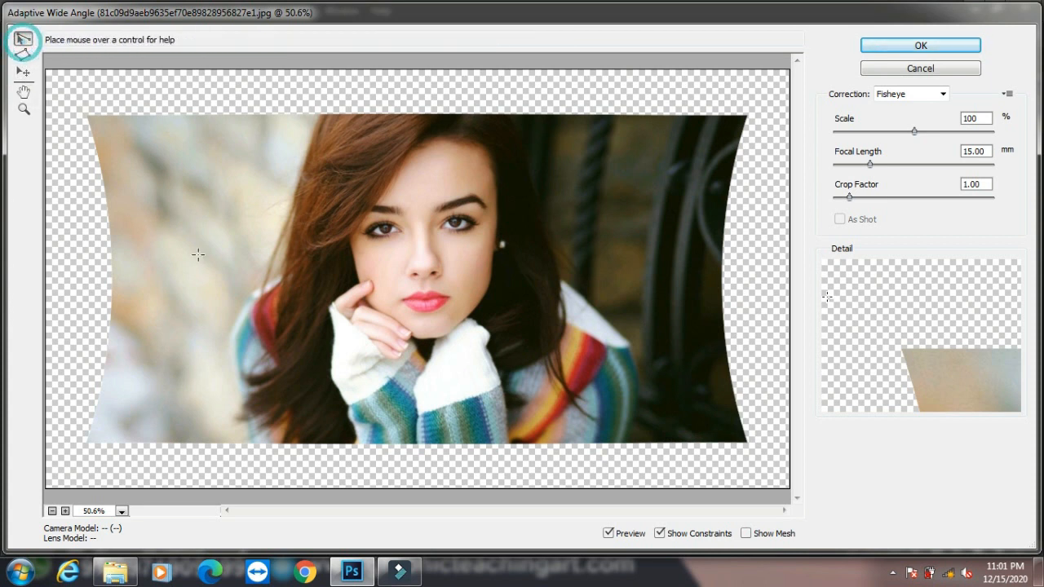
pyautogui.click(209, 197)
pyautogui.click(223, 394)
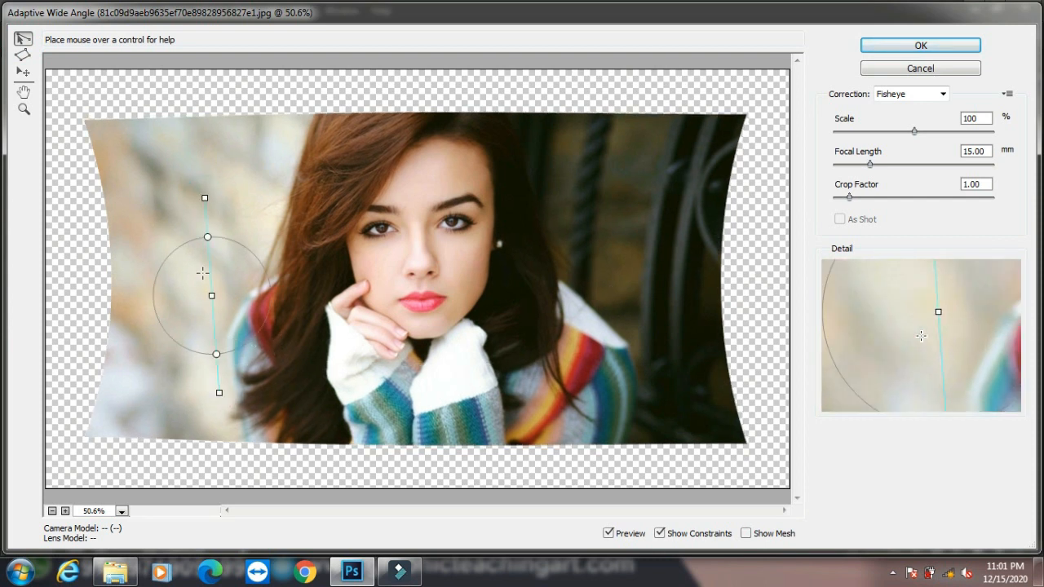
# - Rotate the constraint line clockwise, set Scale to 94%, apply the Adaptive Wide Angle correction and undo it
pyautogui.moveTo(207, 237); pyautogui.dragTo(221, 237)
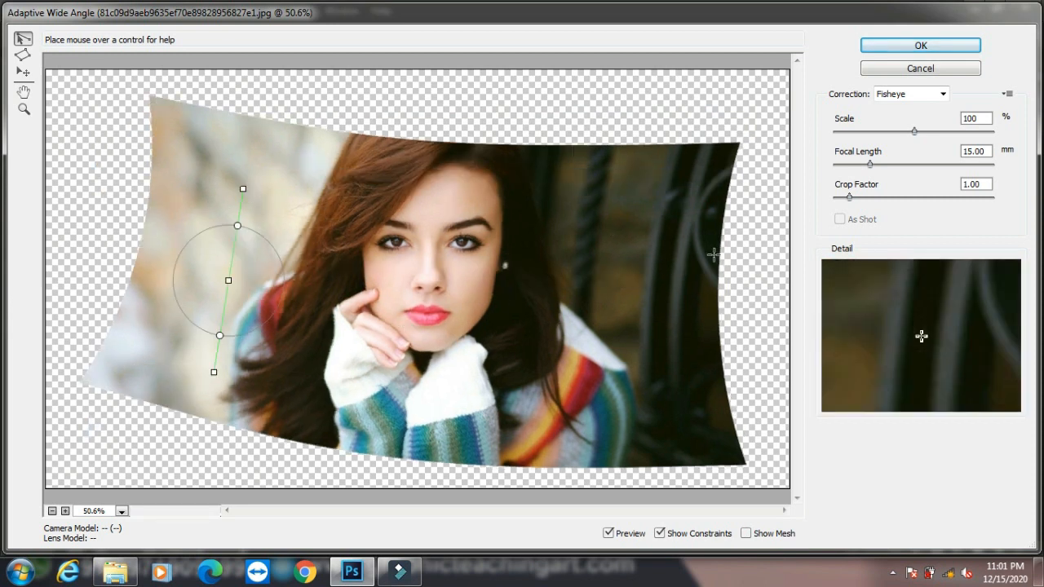
pyautogui.moveTo(914, 135); pyautogui.dragTo(905, 135)
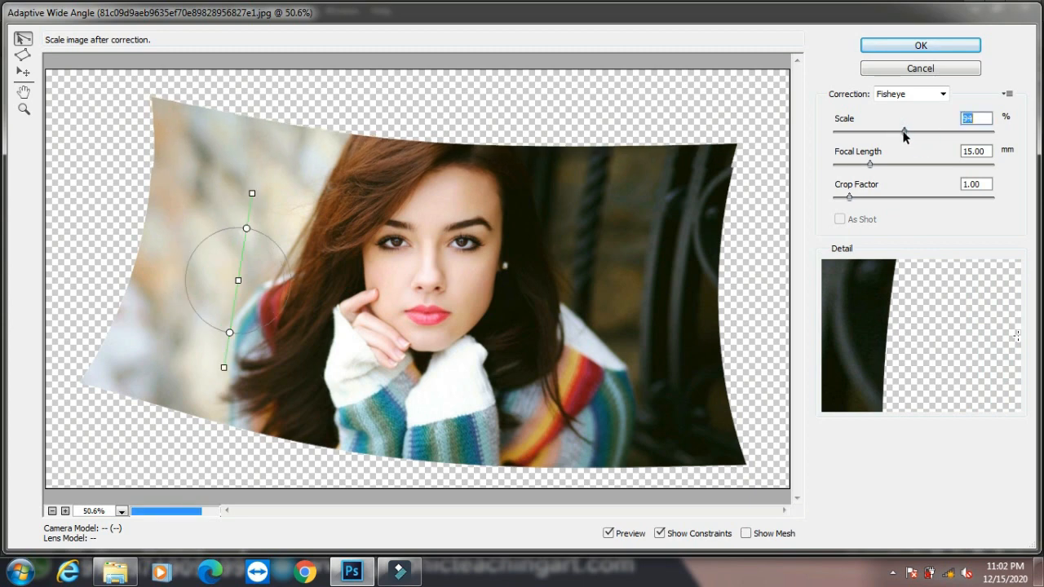
pyautogui.click(920, 47)
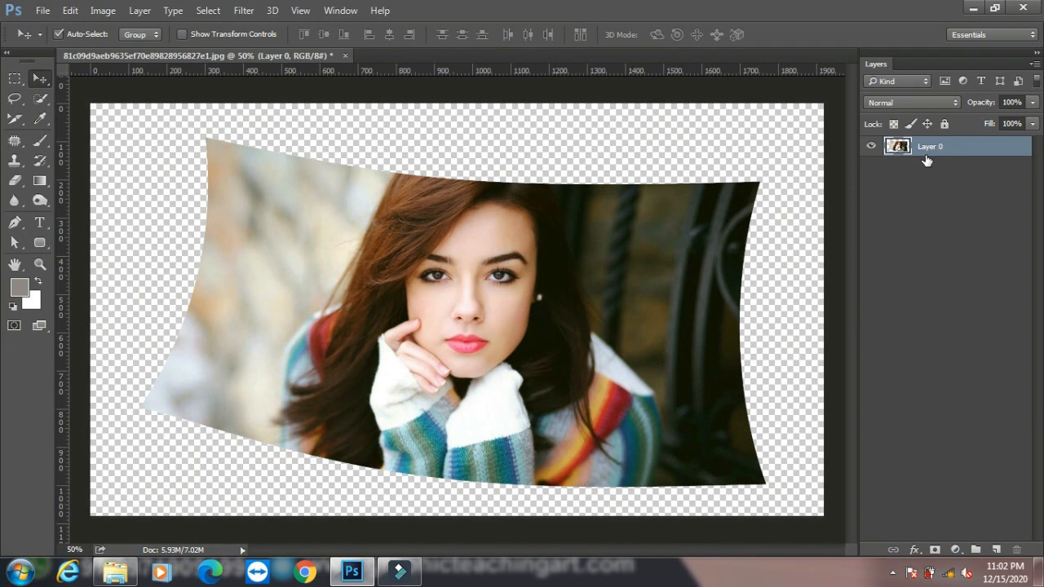
pyautogui.hotkey('ctrl', 'z')
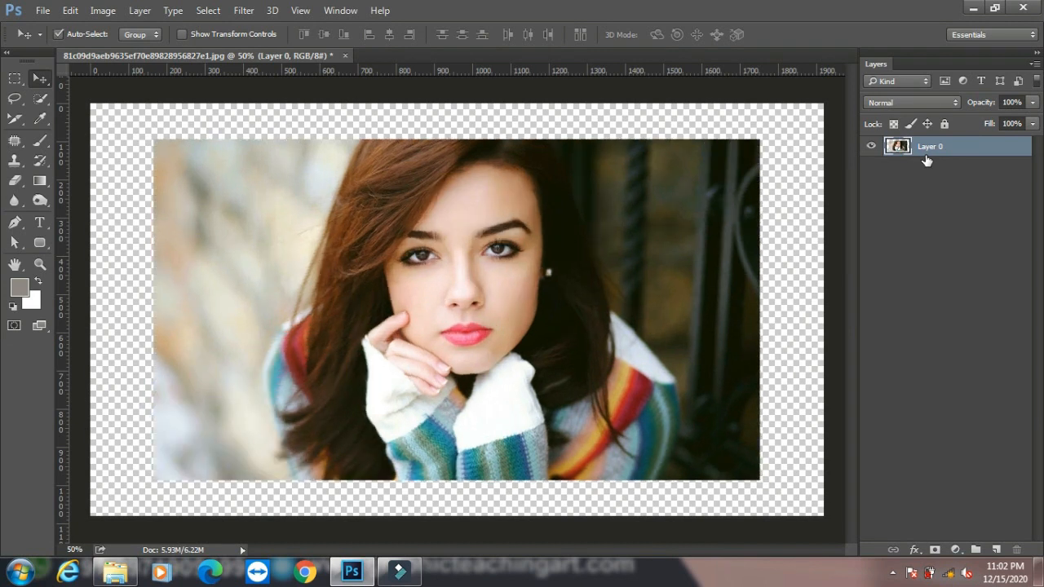
# - Reopen Adaptive Wide Angle and draw a closed four-sided polygon constraint around the woman's face and upper body
pyautogui.click(243, 10)
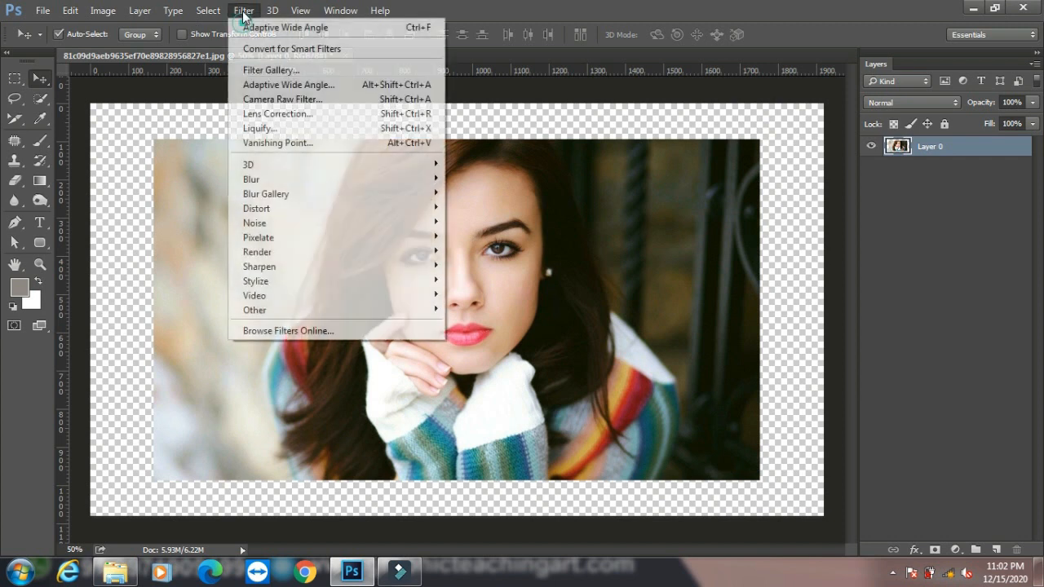
pyautogui.click(314, 85)
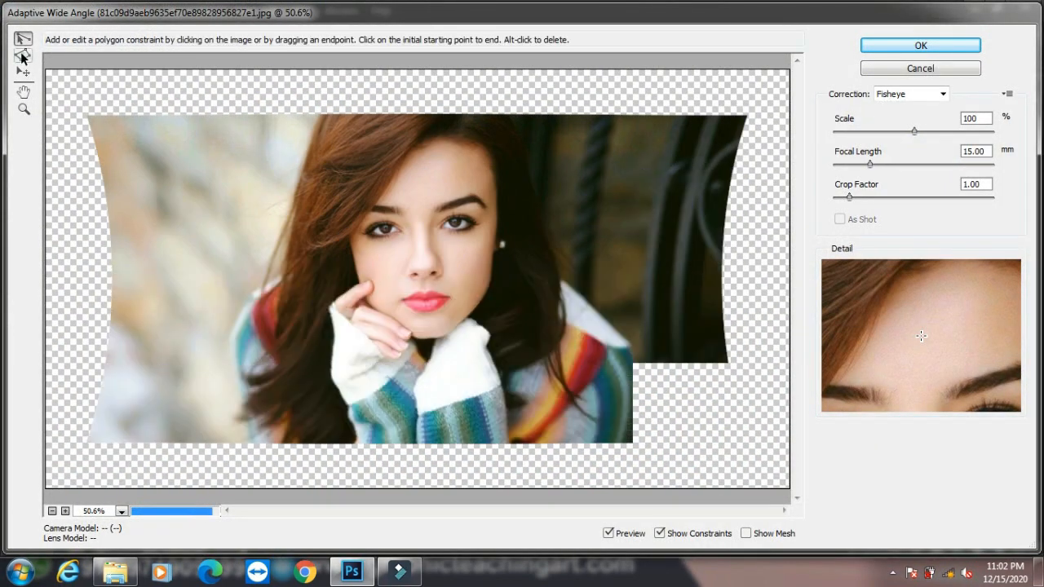
pyautogui.click(205, 160)
pyautogui.click(259, 390)
pyautogui.click(670, 346)
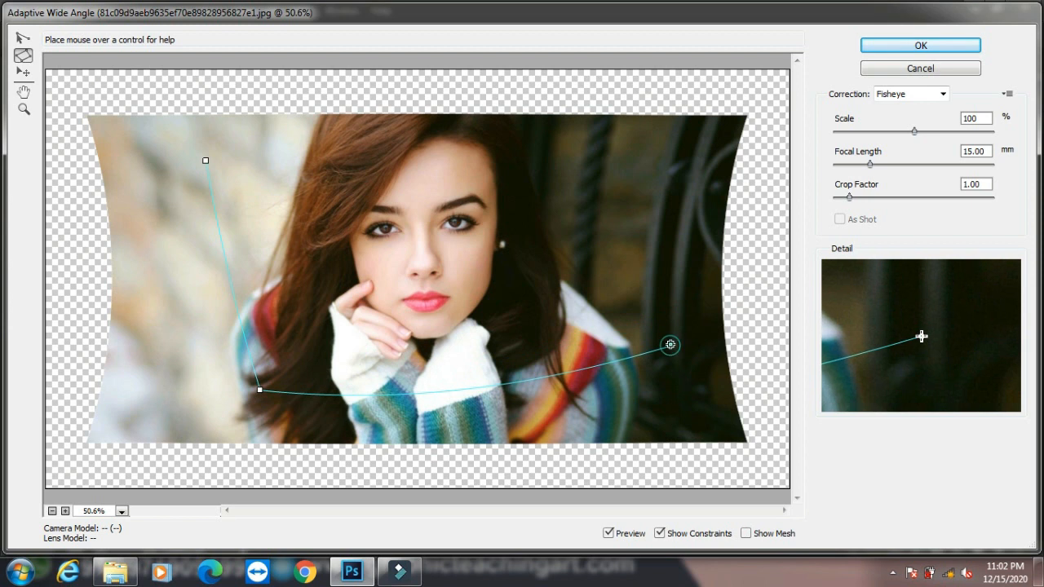
pyautogui.click(628, 139)
pyautogui.click(205, 161)
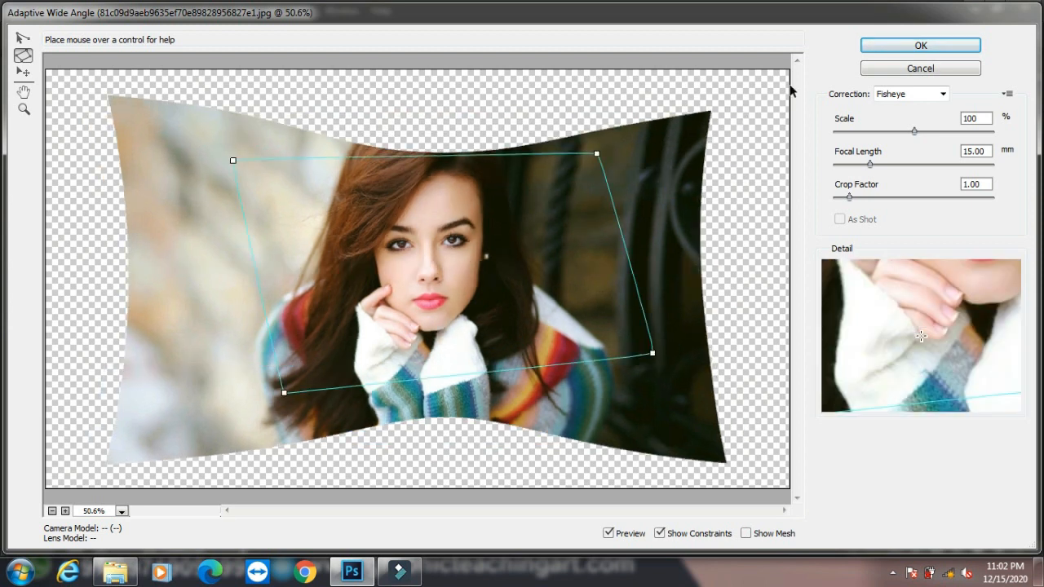
# - Try the Perspective and Auto correction models on the polygon-constrained portrait, apply the Adaptive Wide Angle correction and undo it
pyautogui.click(918, 95)
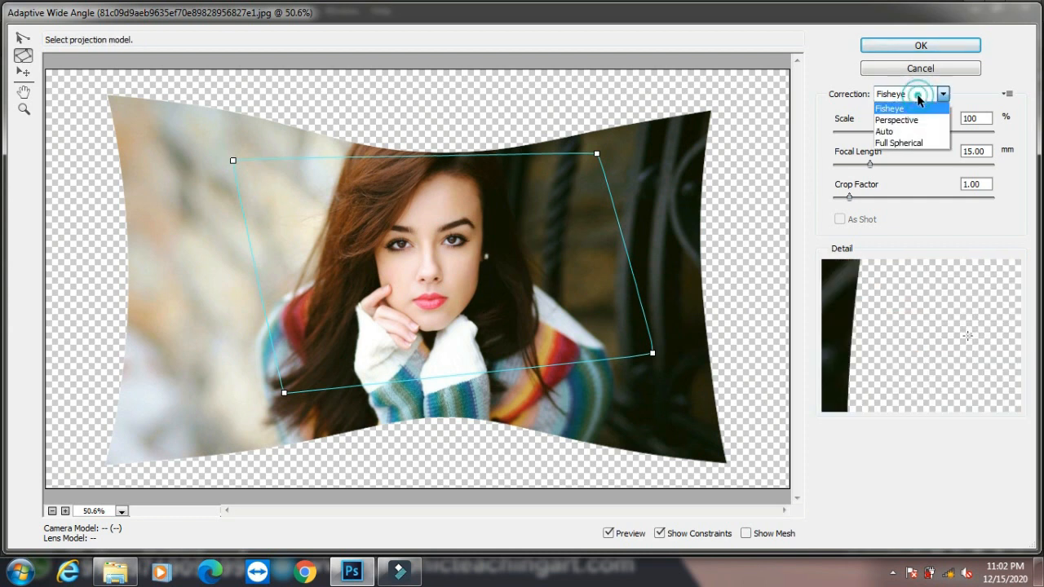
pyautogui.click(912, 123)
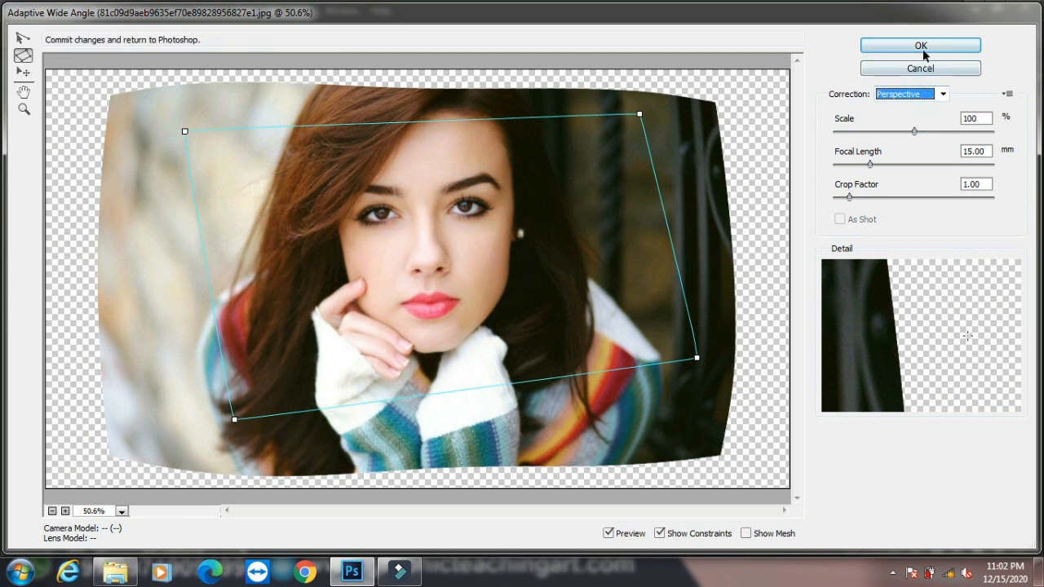
pyautogui.click(944, 94)
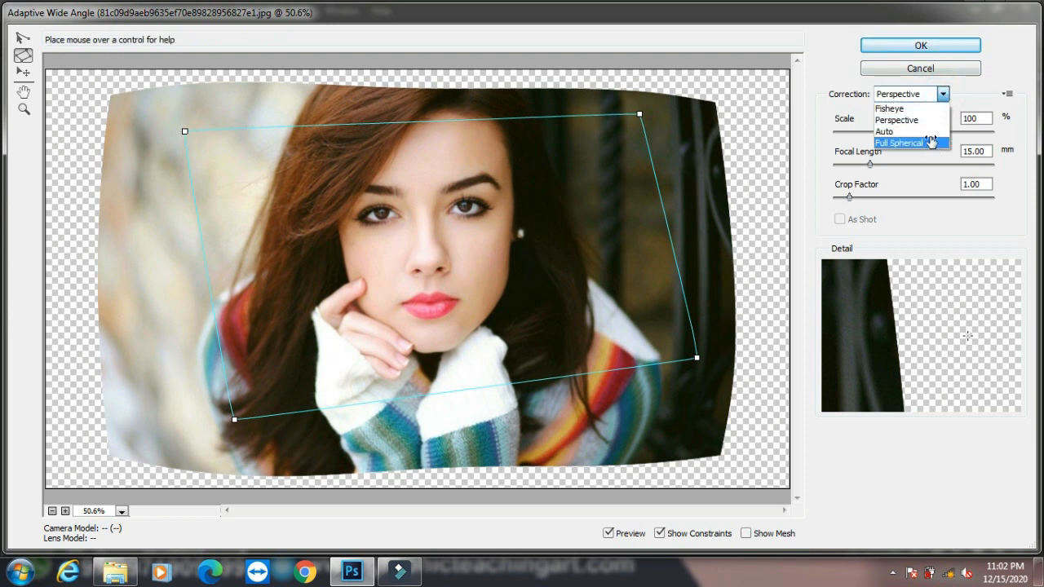
pyautogui.click(928, 131)
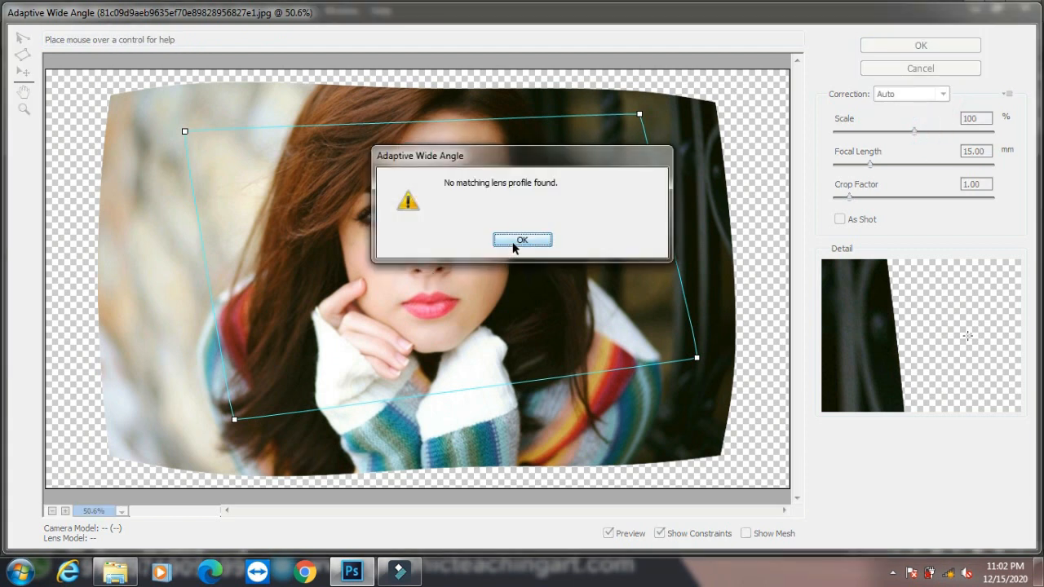
pyautogui.click(523, 241)
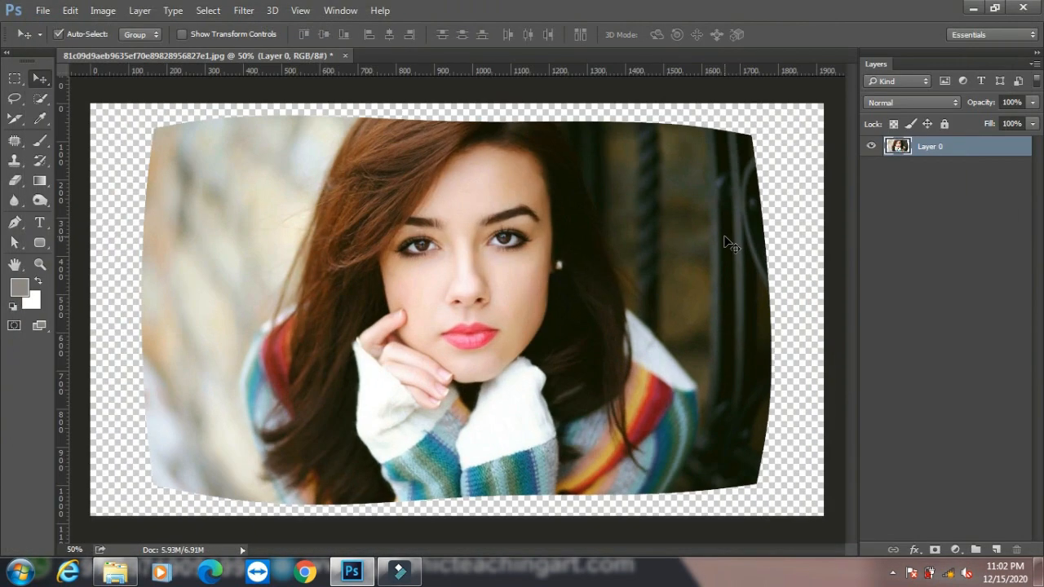
pyautogui.hotkey('ctrl', 'z')
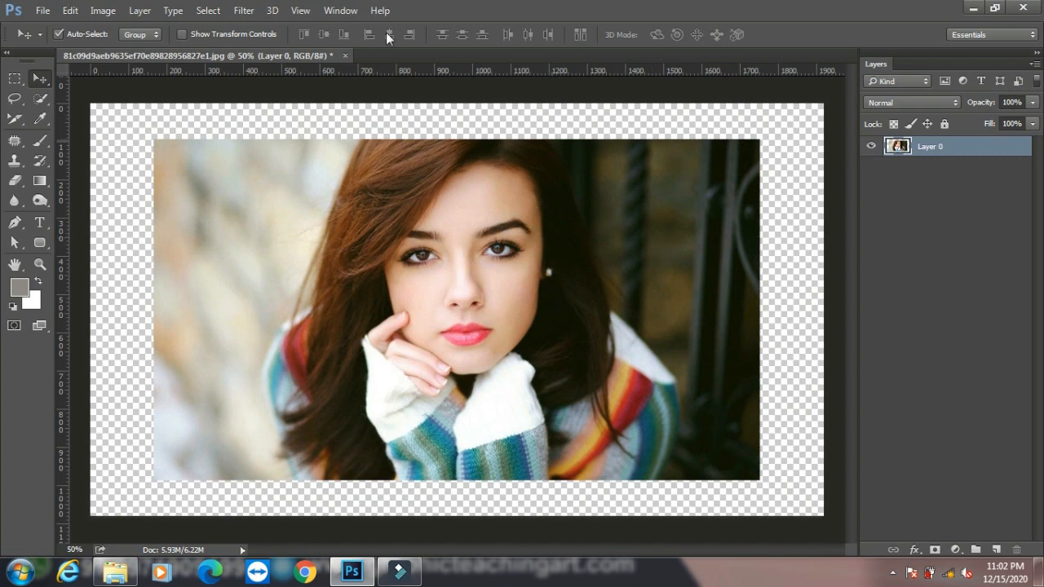
# - Apply the Camera Raw Filter to Layer 0 with Temperature +3, Tint -19, Exposure +0.45 and Contrast -13
pyautogui.click(246, 12)
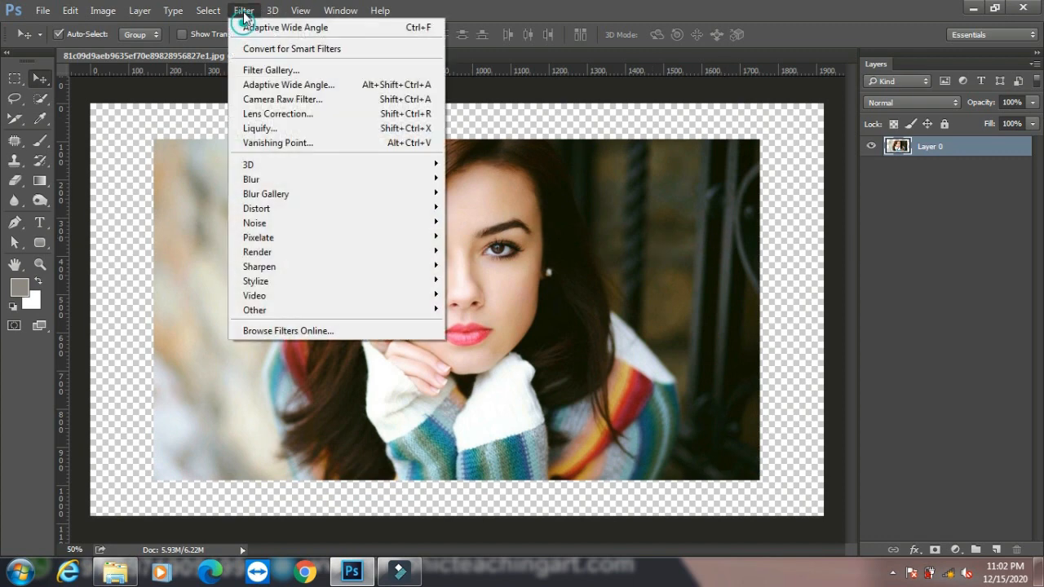
pyautogui.click(288, 102)
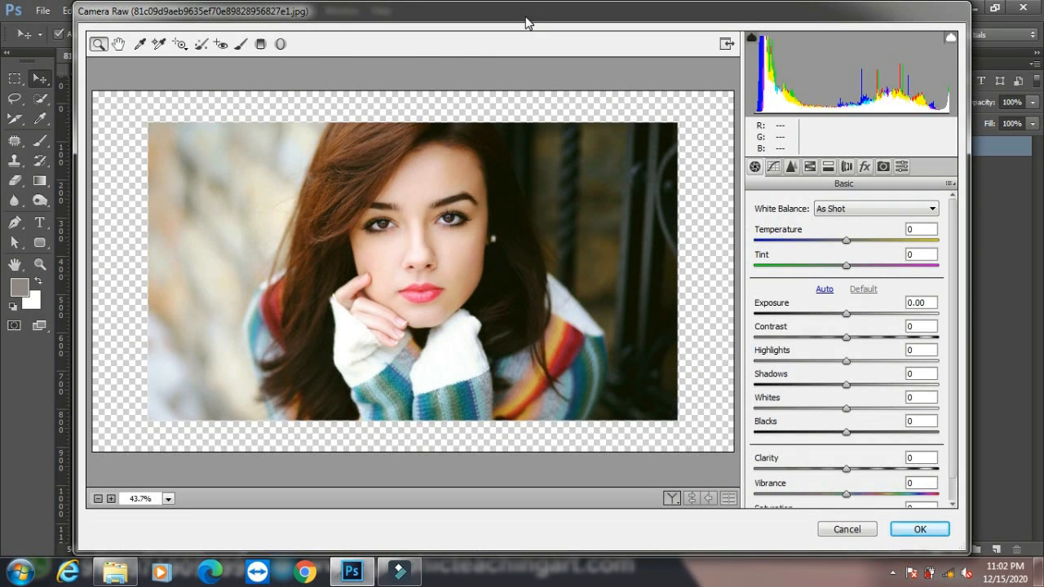
pyautogui.moveTo(846, 242); pyautogui.dragTo(828, 268)
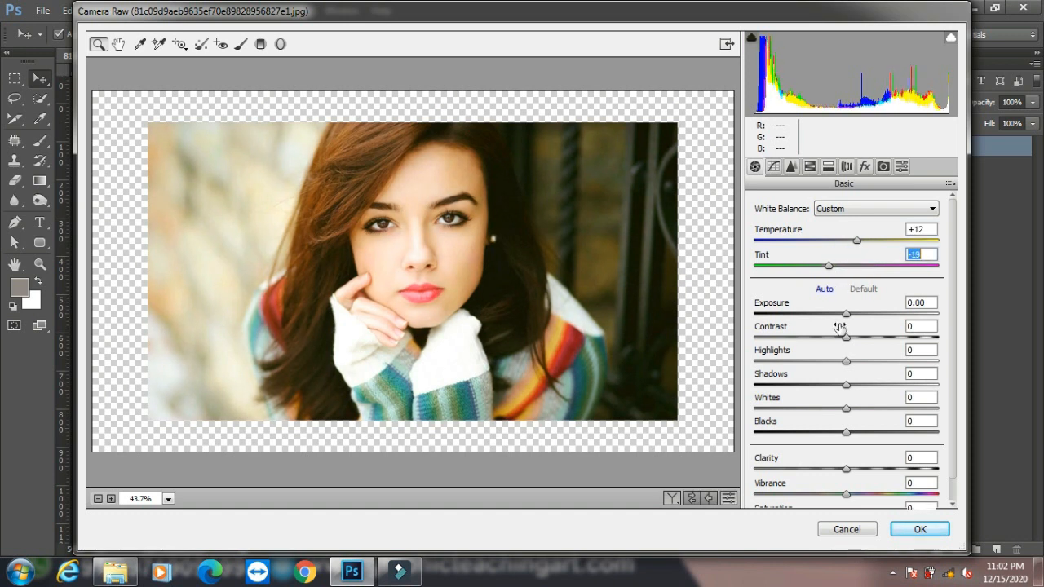
pyautogui.moveTo(847, 316); pyautogui.dragTo(834, 342)
pyautogui.moveTo(856, 247)
pyautogui.mouseDown()
pyautogui.moveTo(812, 247)
pyautogui.moveTo(847, 245)
pyautogui.mouseUp()
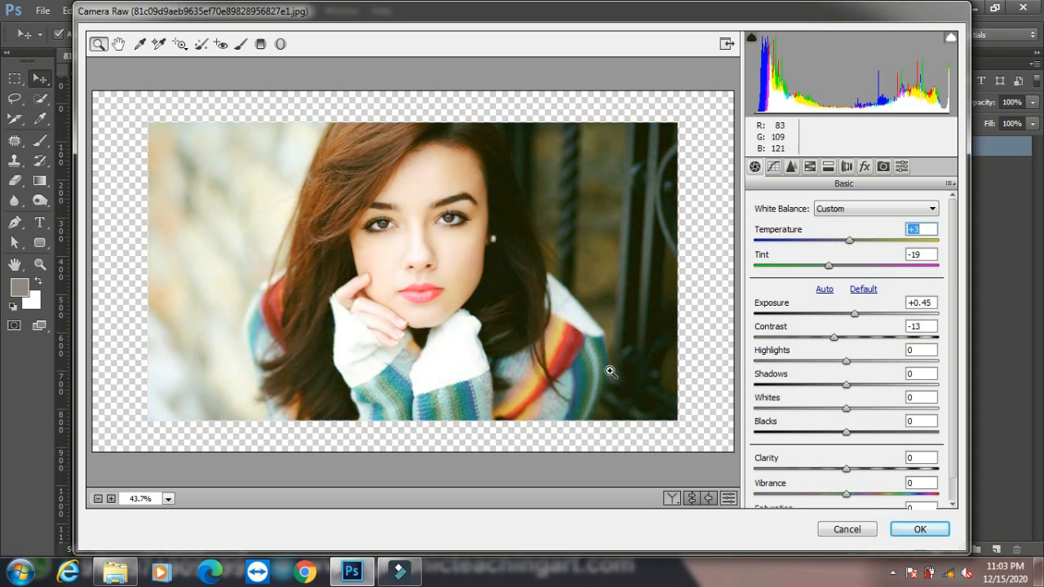
pyautogui.click(920, 530)
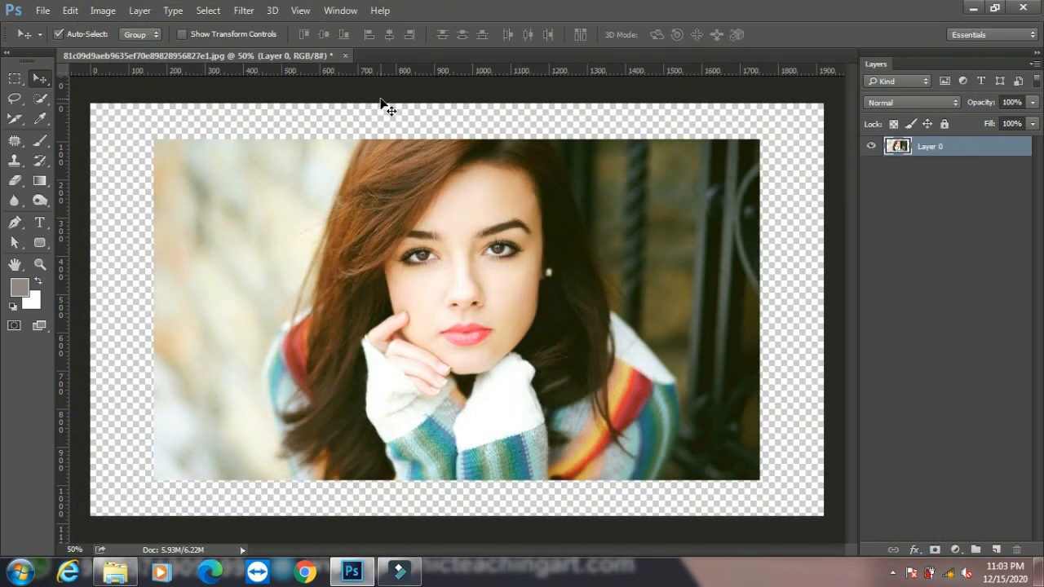
# - Open Lens Correction for Layer 0 and bend the portrait's edges inward with the Remove Distortion tool
pyautogui.click(247, 11)
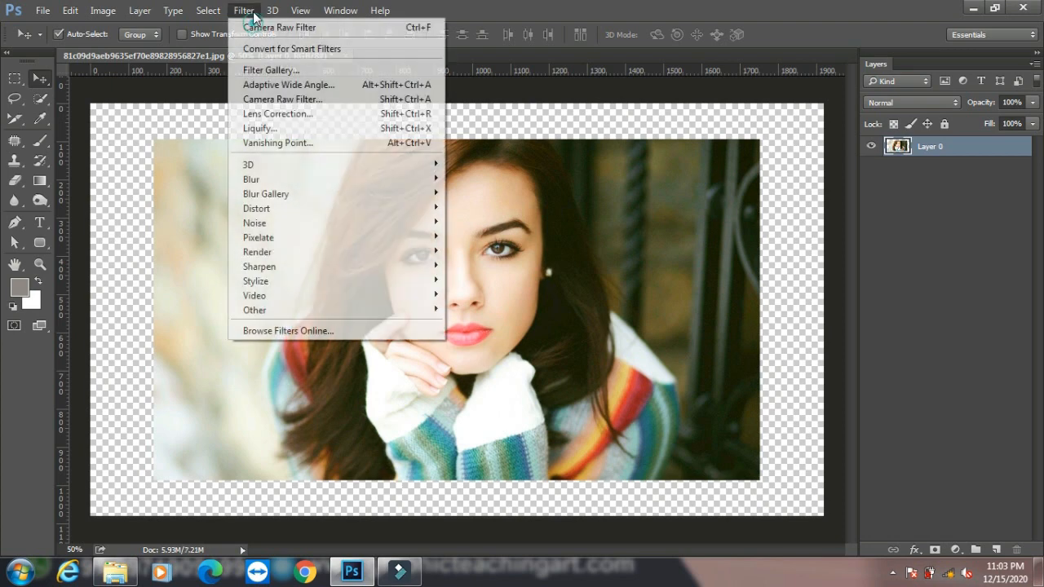
pyautogui.click(299, 116)
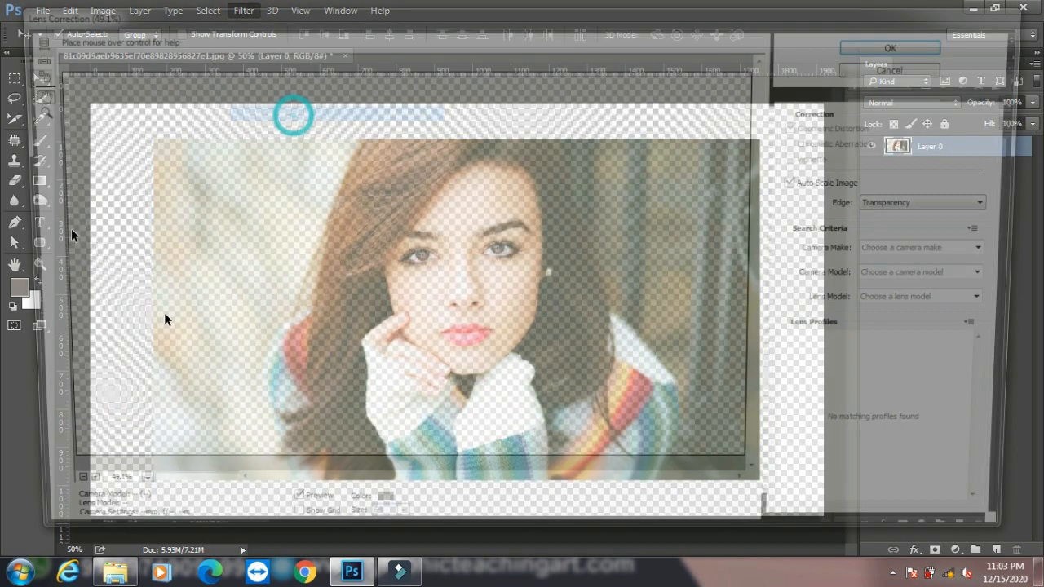
pyautogui.click(22, 37)
pyautogui.moveTo(397, 240); pyautogui.dragTo(395, 261)
pyautogui.moveTo(423, 348); pyautogui.dragTo(435, 366)
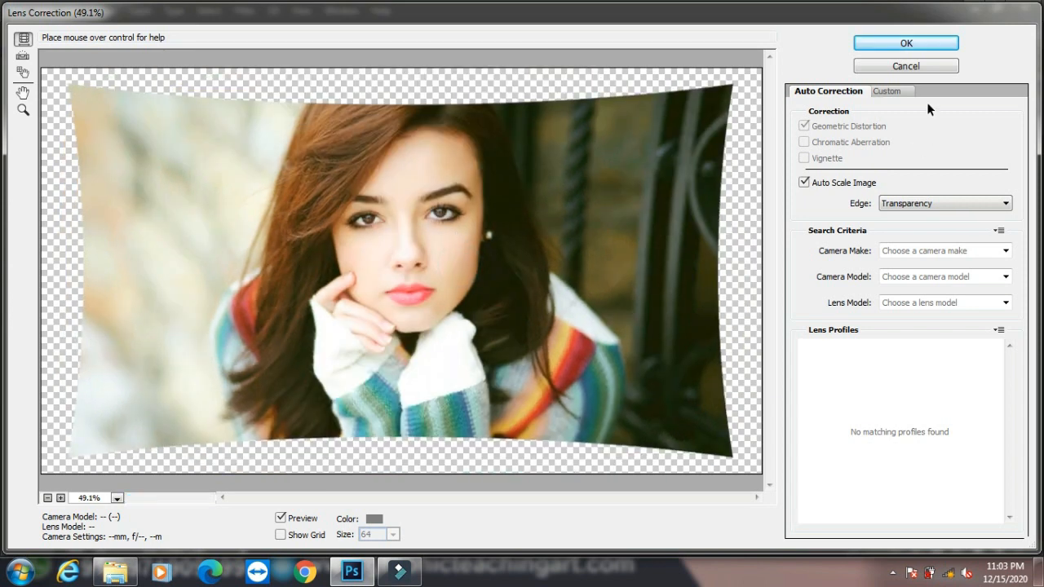
# - Set the custom Remove Distortion value to 0.00 and leave Lens Correction without applying it
pyautogui.click(889, 92)
pyautogui.moveTo(940, 162); pyautogui.dragTo(906, 170)
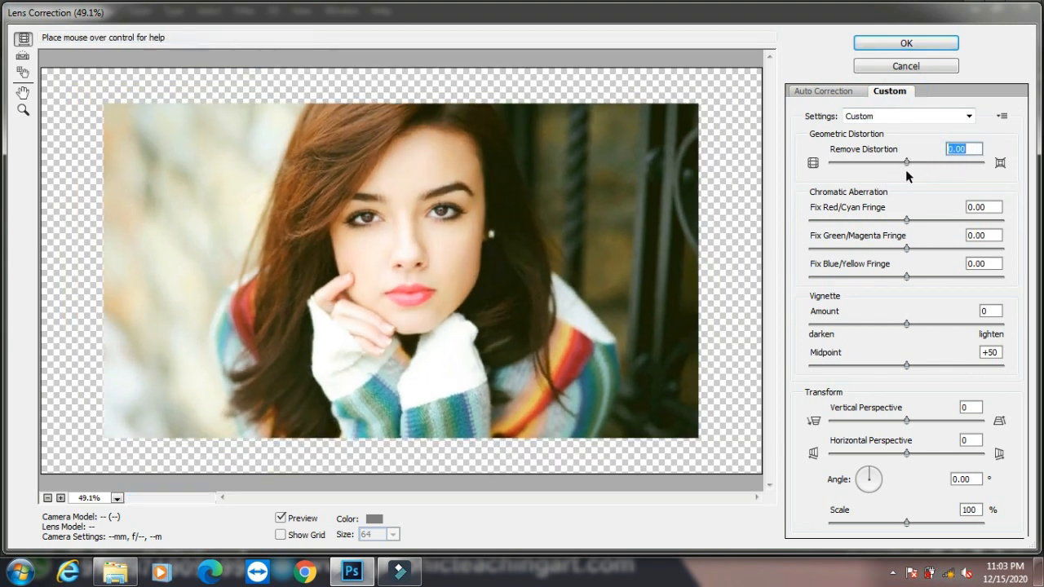
pyautogui.click(911, 65)
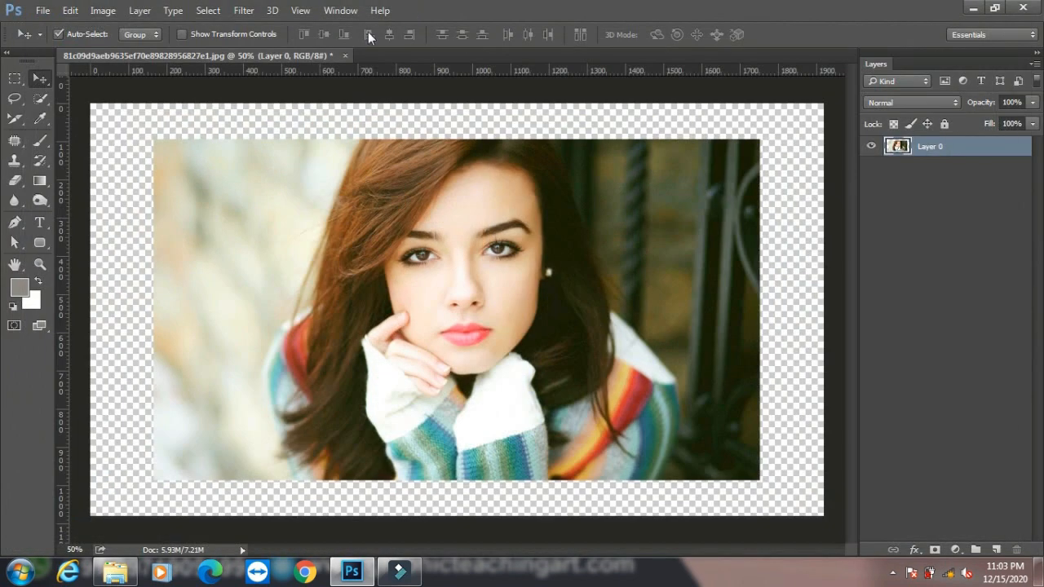
# - Minimize the Photoshop window to show the desktop with its image files
pyautogui.click(245, 10)
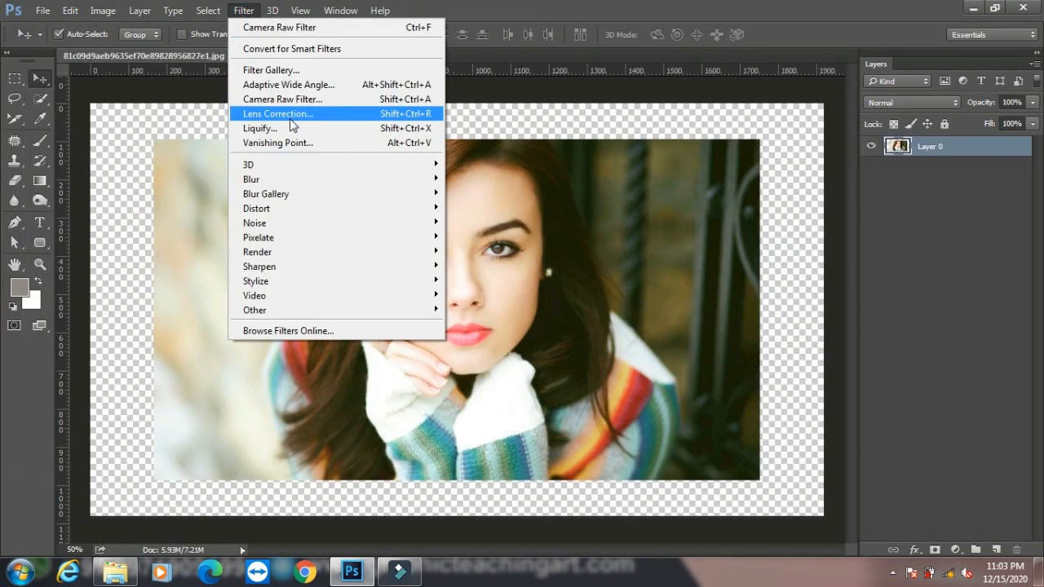
pyautogui.click(972, 9)
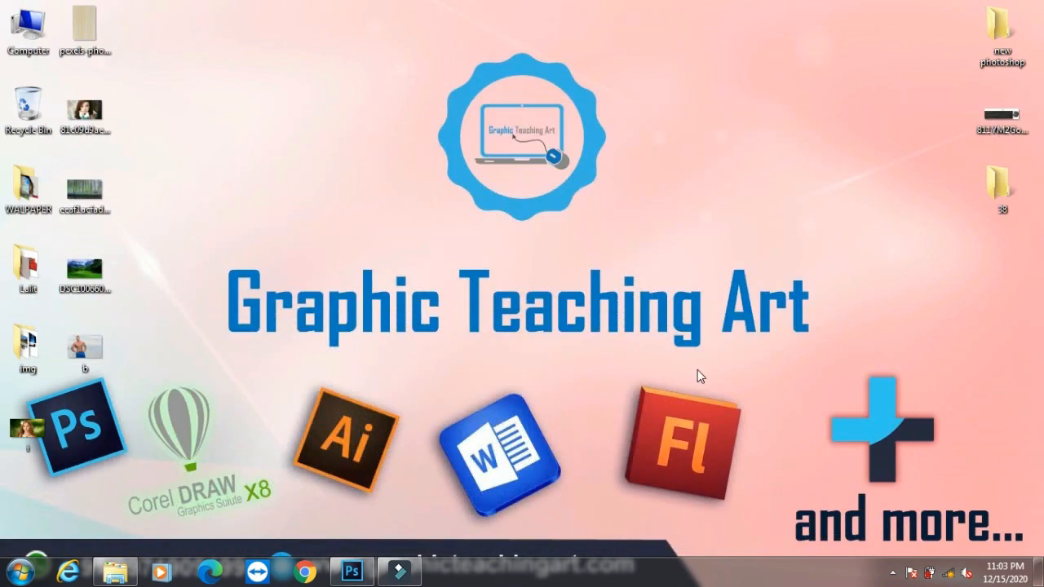